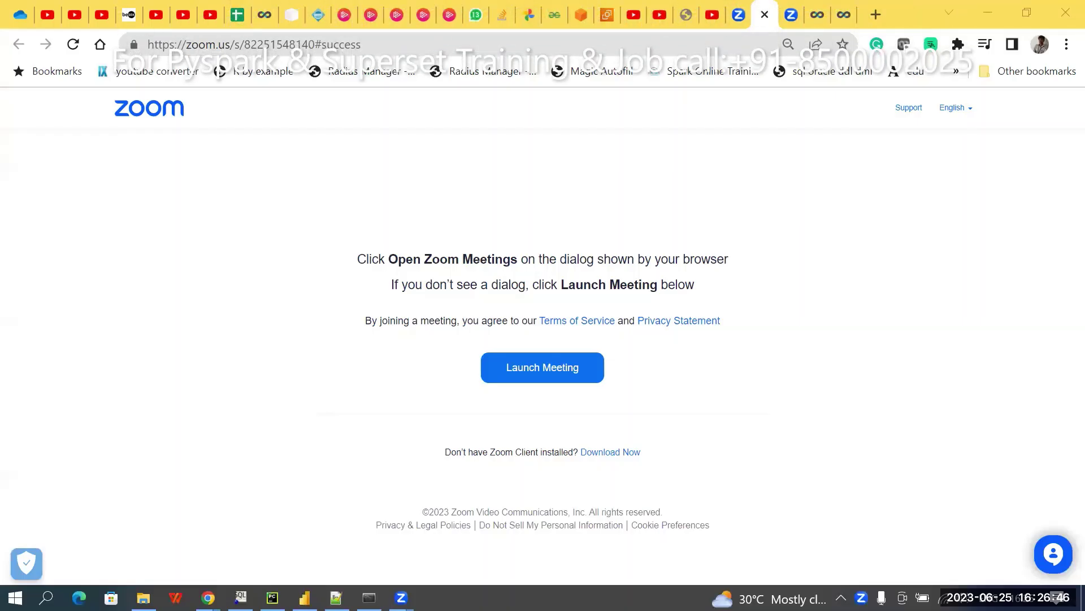
# - Switch from Zoom to the Superset tab and open the Datasets page listing the mysqldb dataset
pyautogui.doubleClick(711, 227)
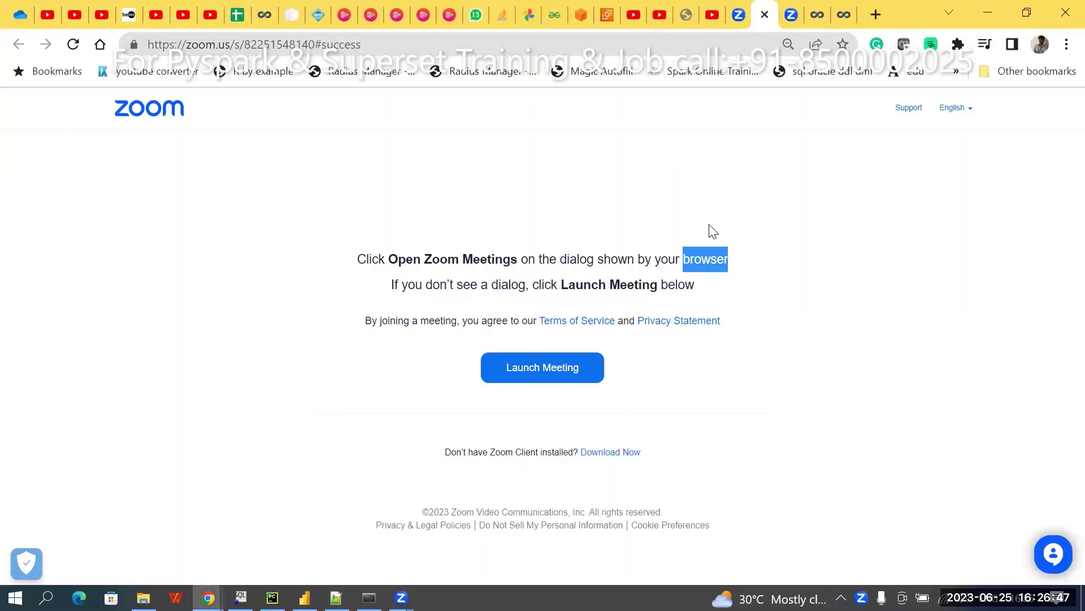
pyautogui.click(843, 17)
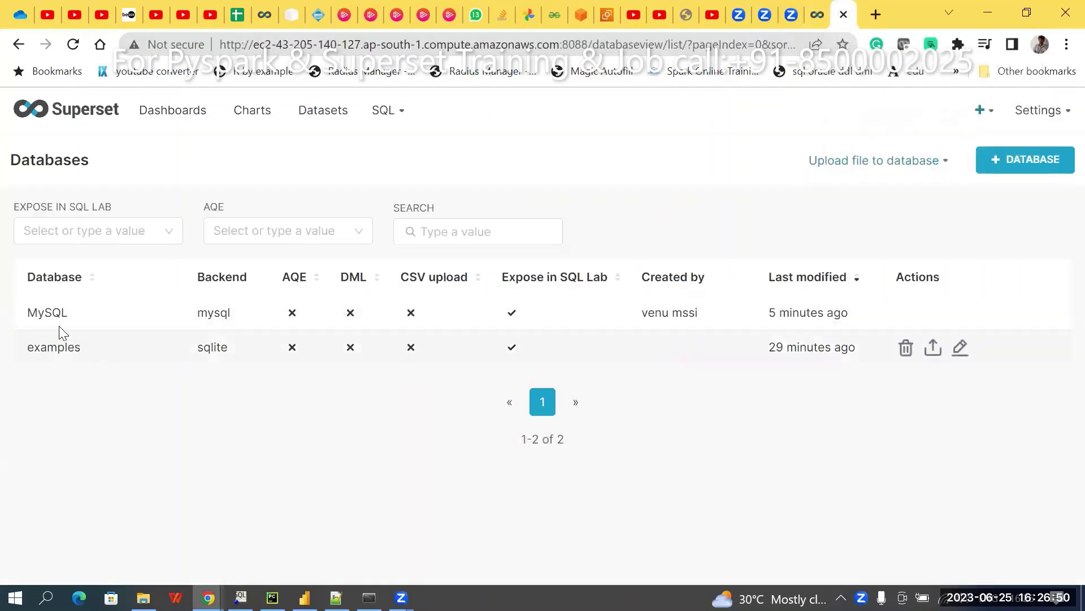
pyautogui.doubleClick(36, 311)
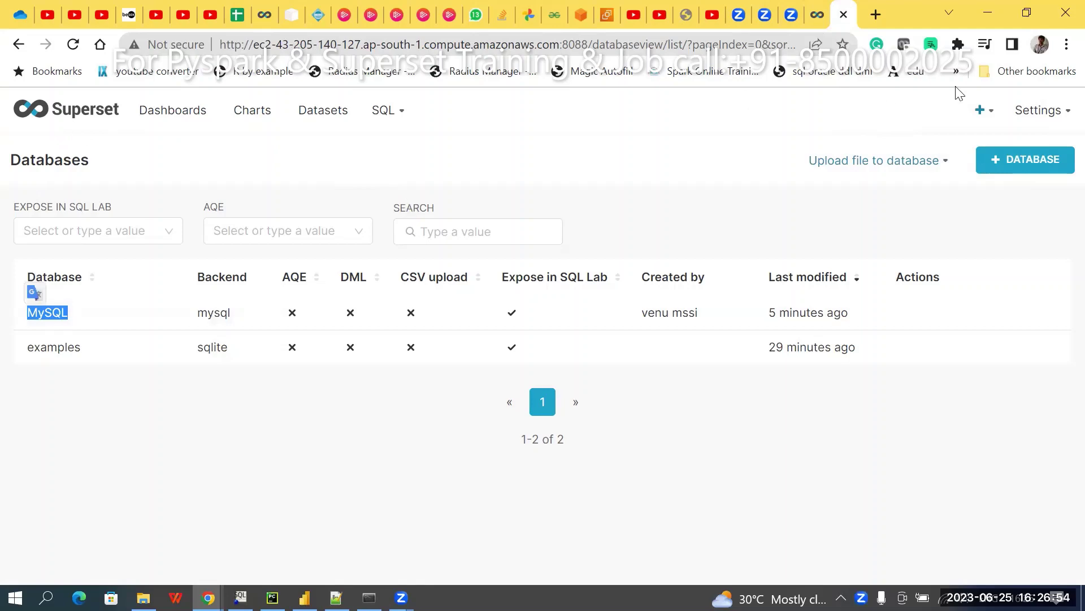
pyautogui.click(385, 110)
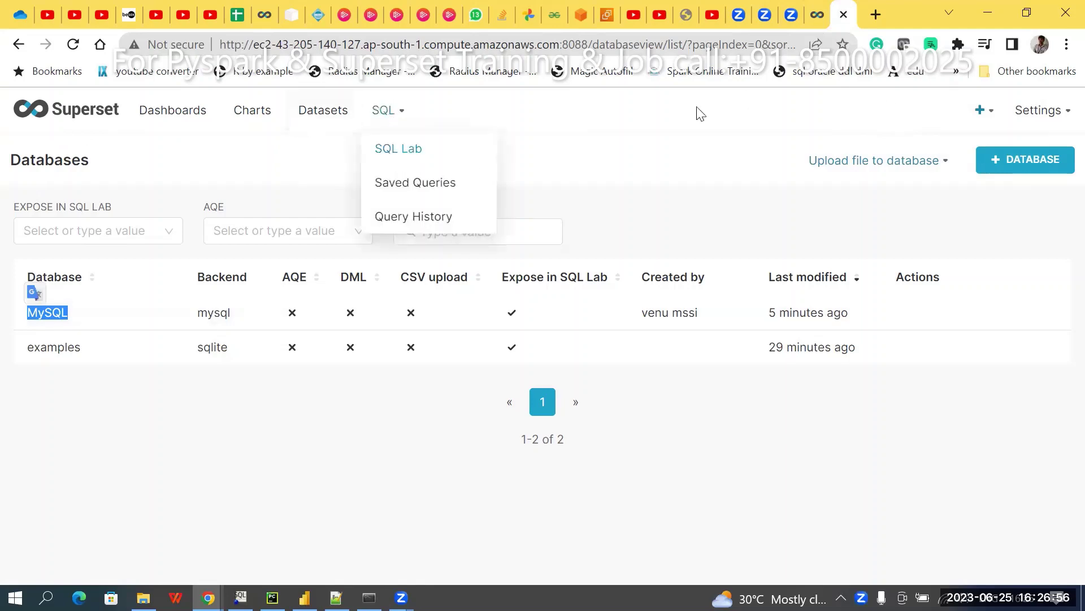
pyautogui.click(313, 121)
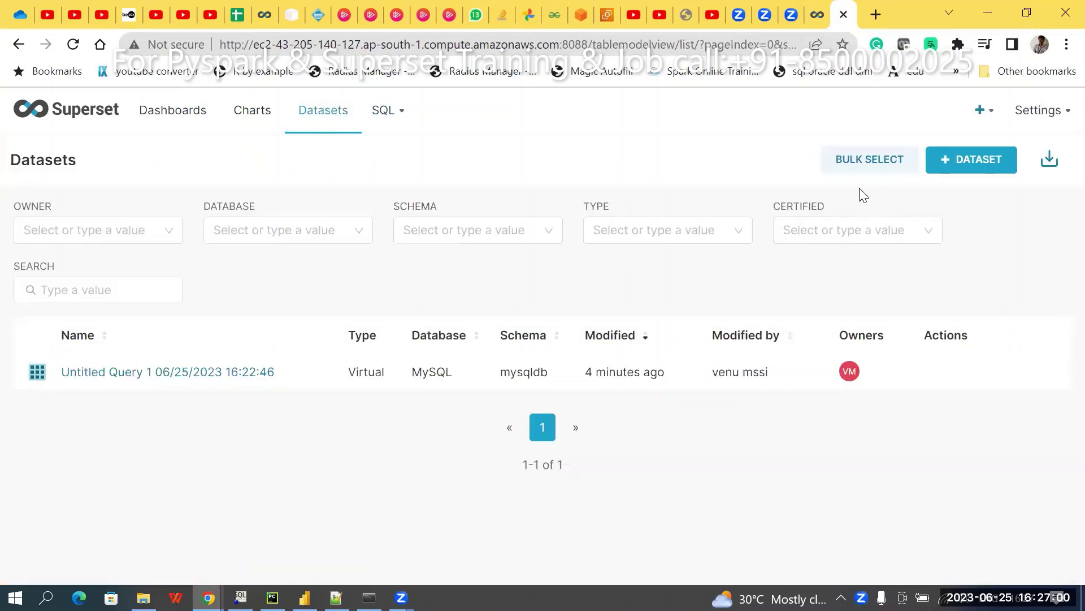
# - Start a new dataset with + DATASET to bring up the database and schema source form
pyautogui.click(1005, 165)
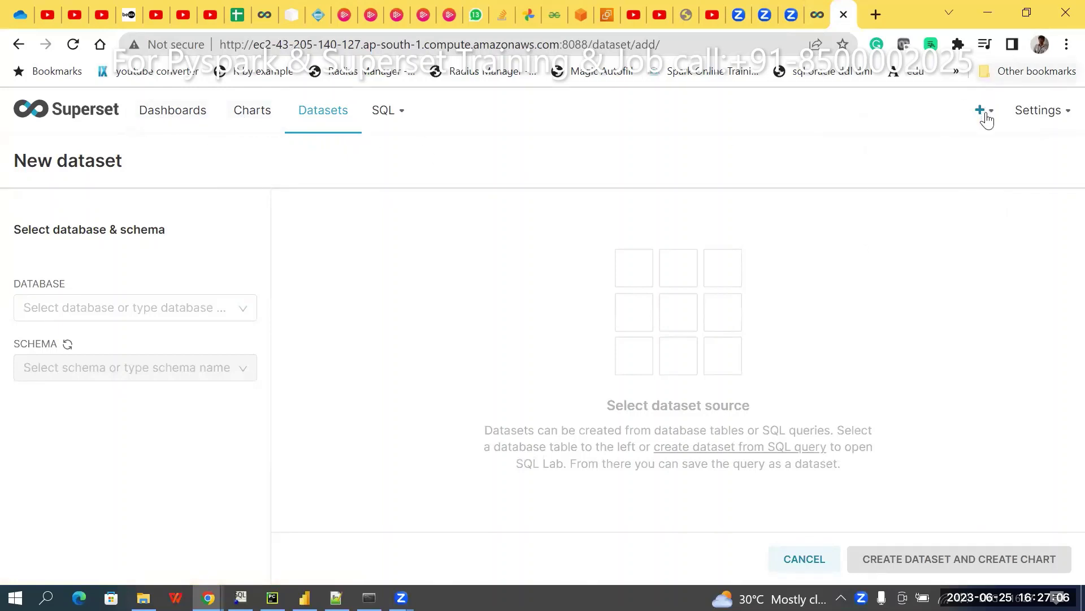
pyautogui.moveTo(984, 118)
pyautogui.moveTo(942, 150)
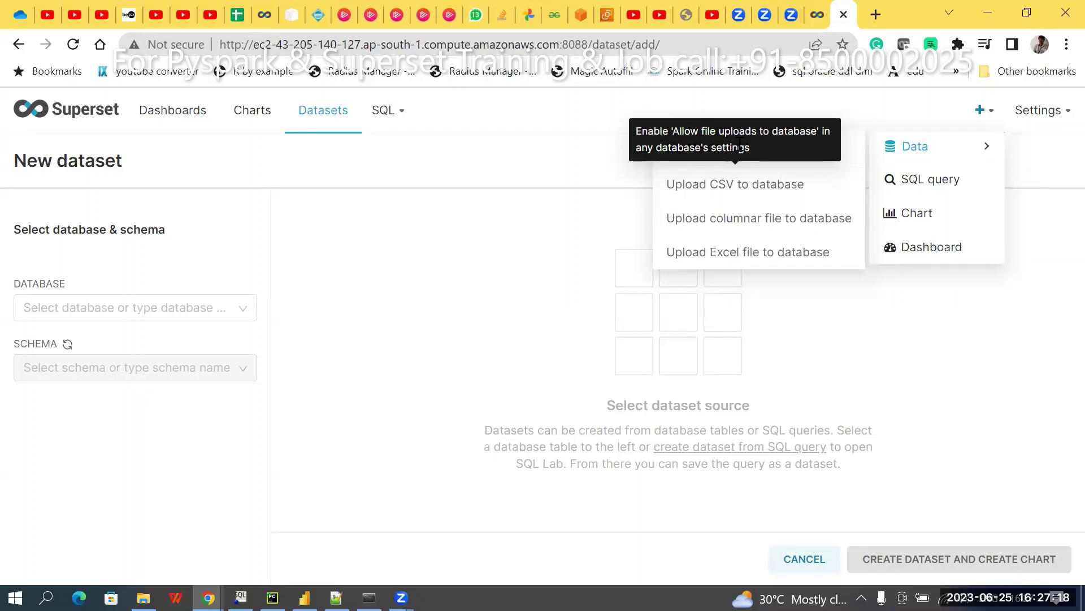
# - Go to Database Connections and edit the MySQL connection
pyautogui.moveTo(1035, 112)
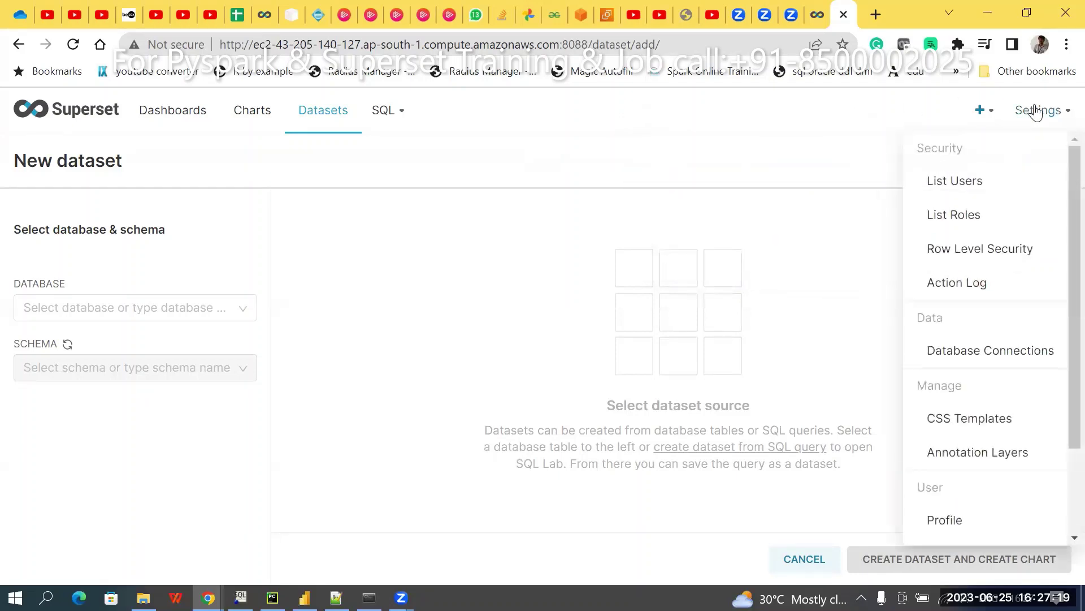
pyautogui.click(956, 353)
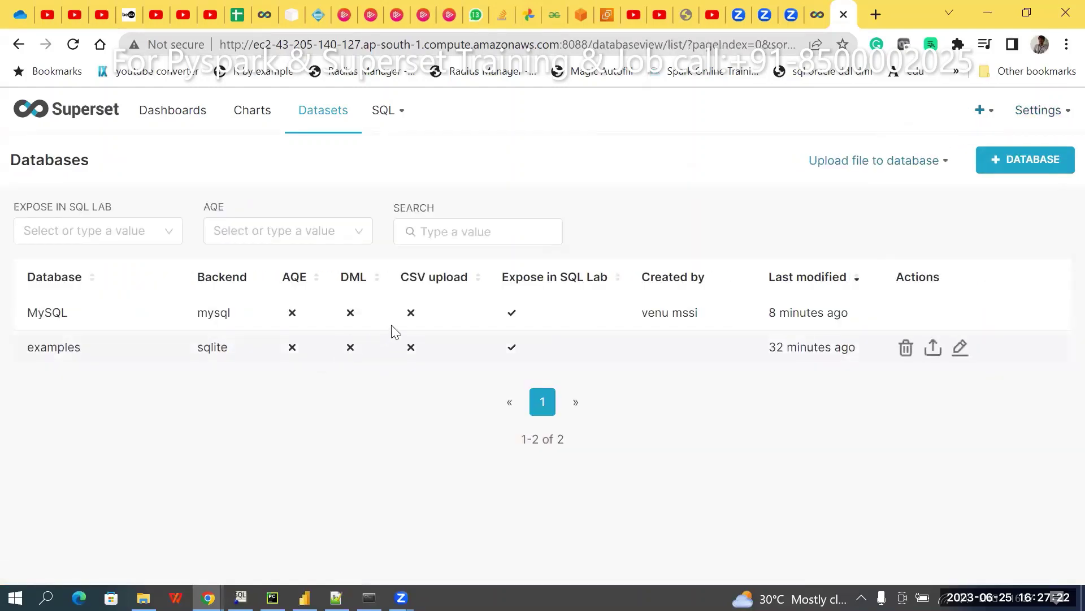
pyautogui.doubleClick(411, 312)
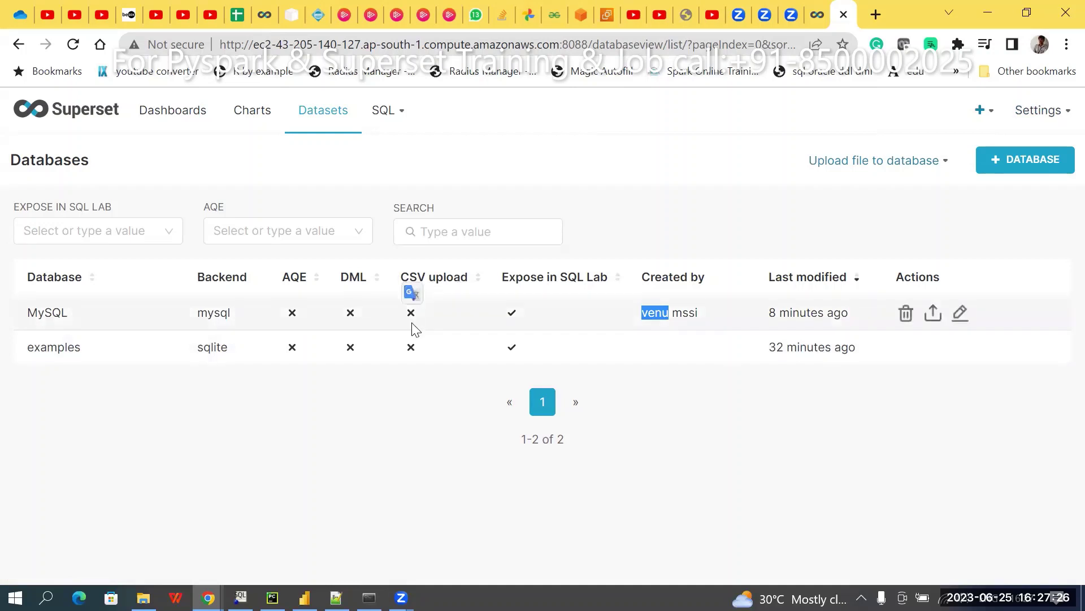
pyautogui.click(961, 314)
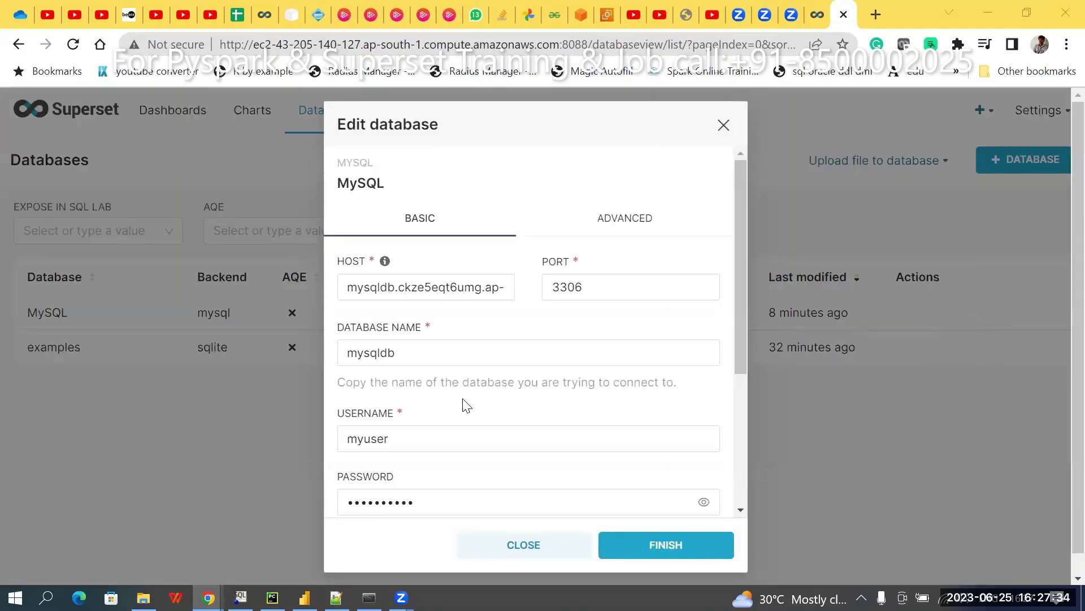
# - Tick 'Allow file uploads to database' under Advanced > Security and finish
pyautogui.click(624, 221)
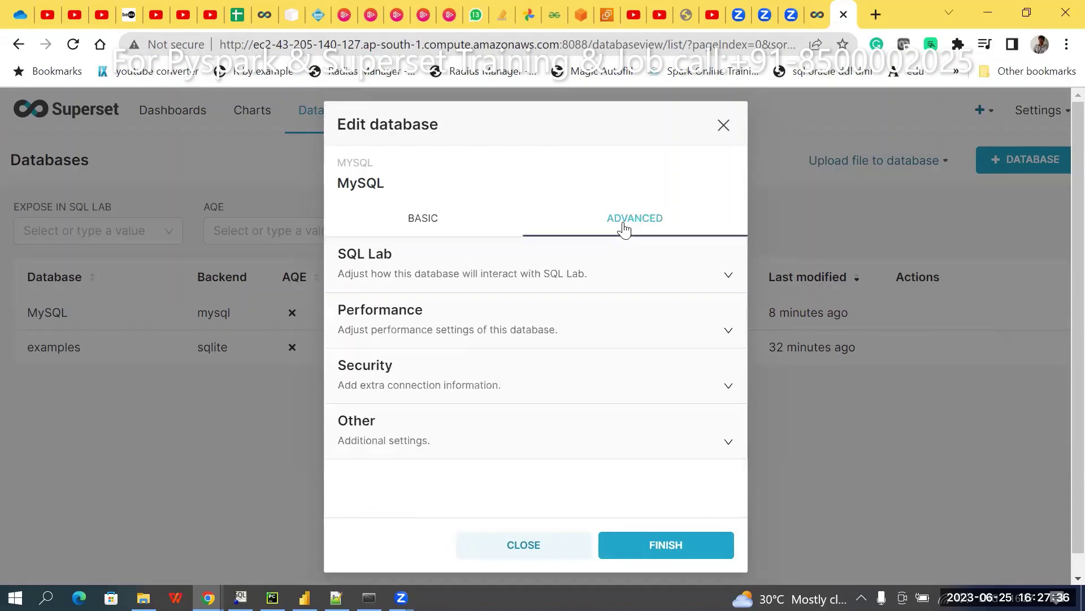
pyautogui.click(625, 394)
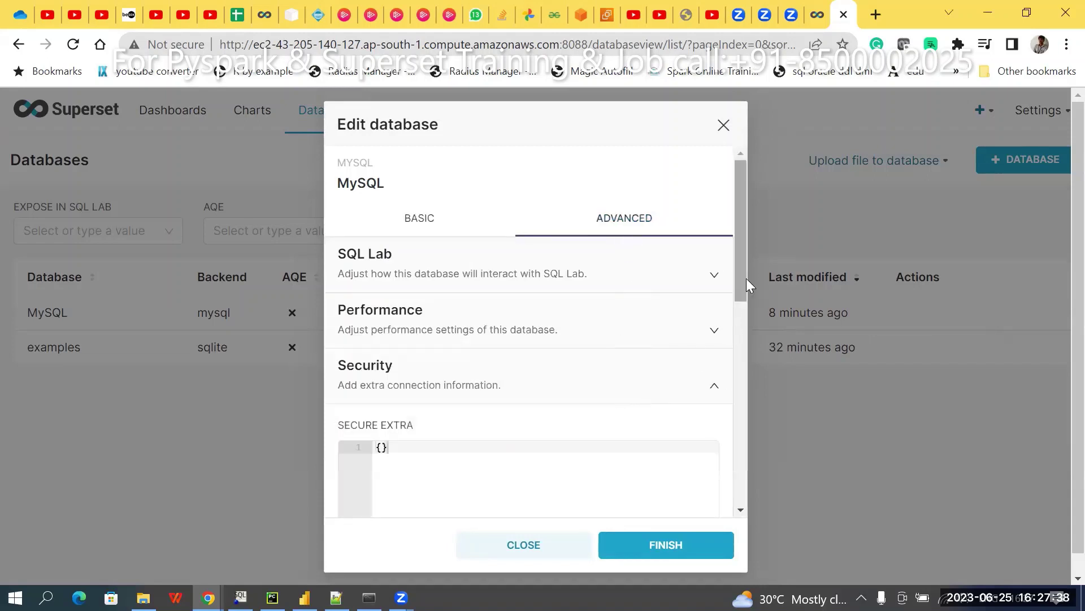
pyautogui.moveTo(744, 277); pyautogui.dragTo(669, 450)
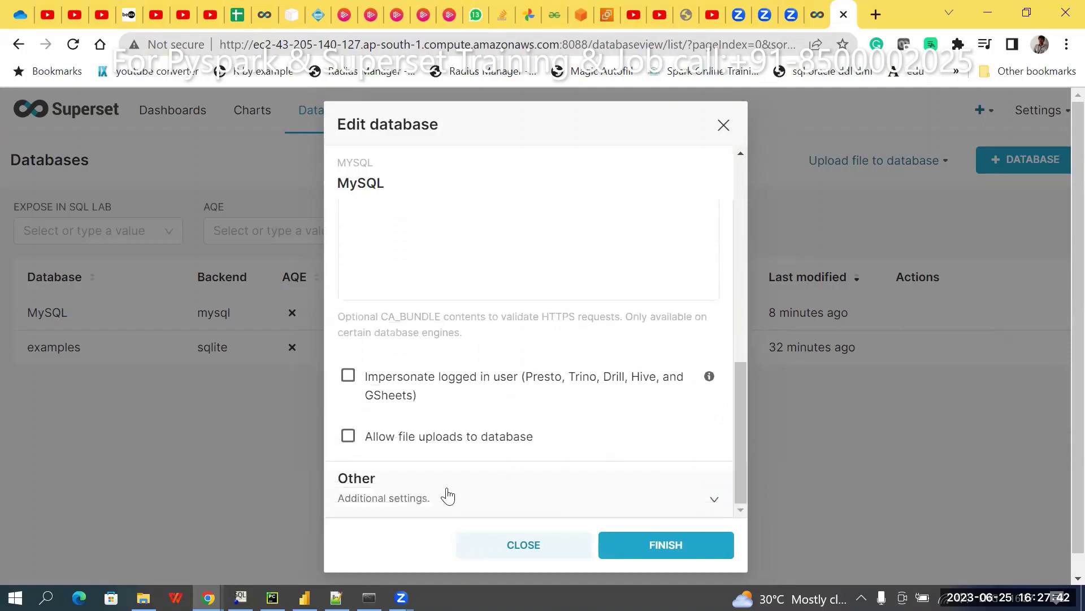
pyautogui.click(348, 436)
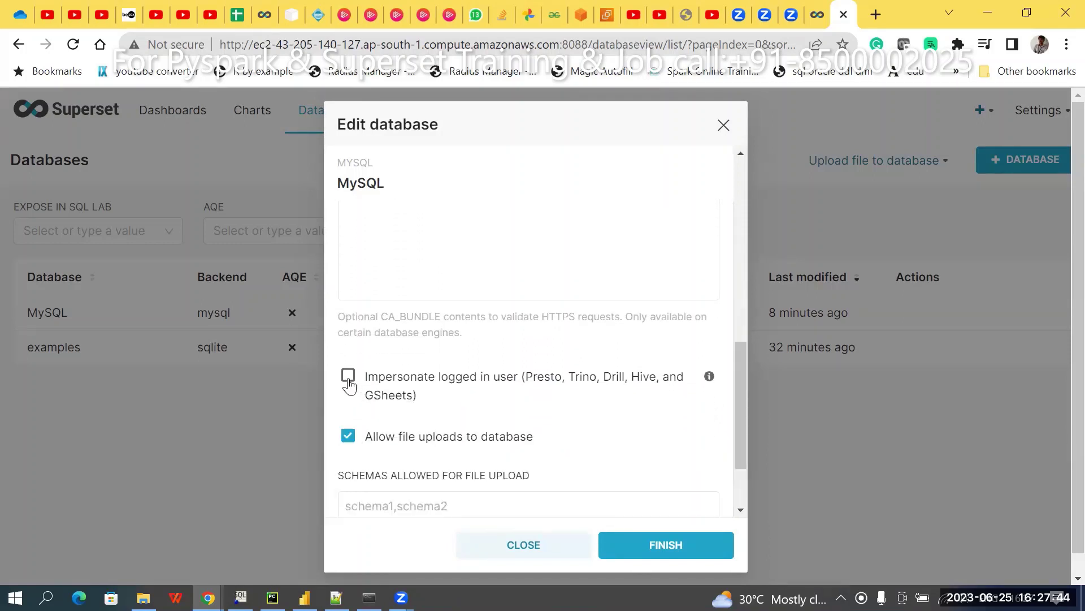
pyautogui.click(667, 559)
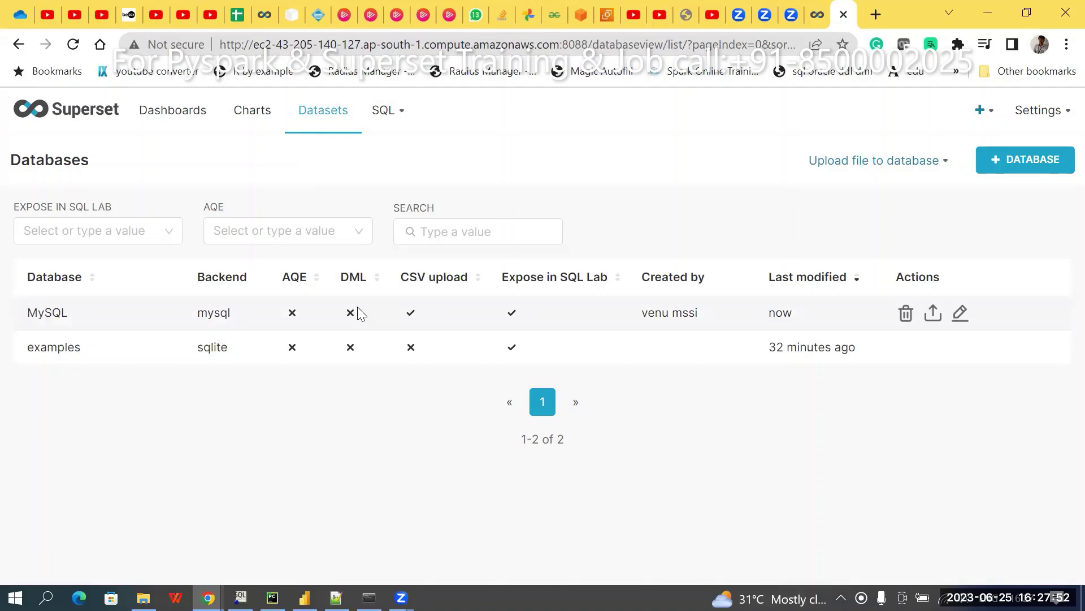
# - Clear the stray text selection and return to the Datasets list
pyautogui.doubleClick(413, 319)
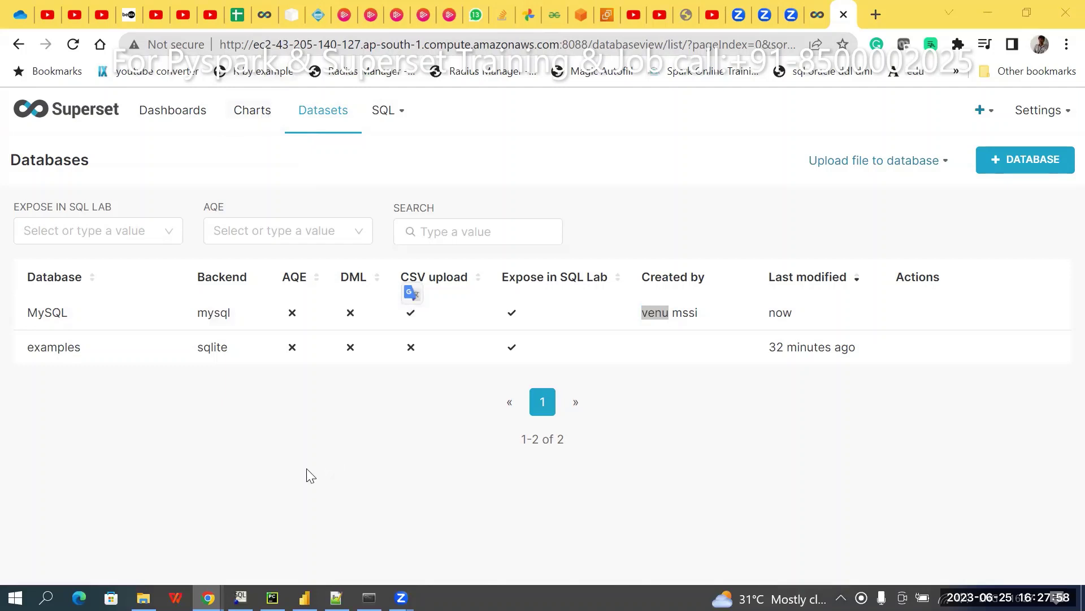
pyautogui.click(49, 318)
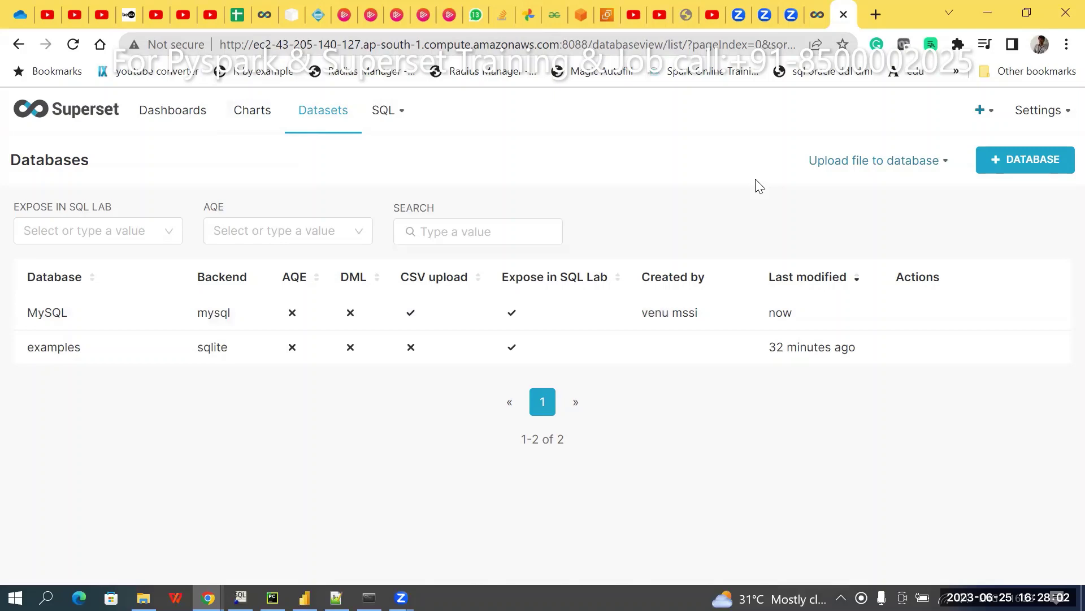
pyautogui.click(323, 112)
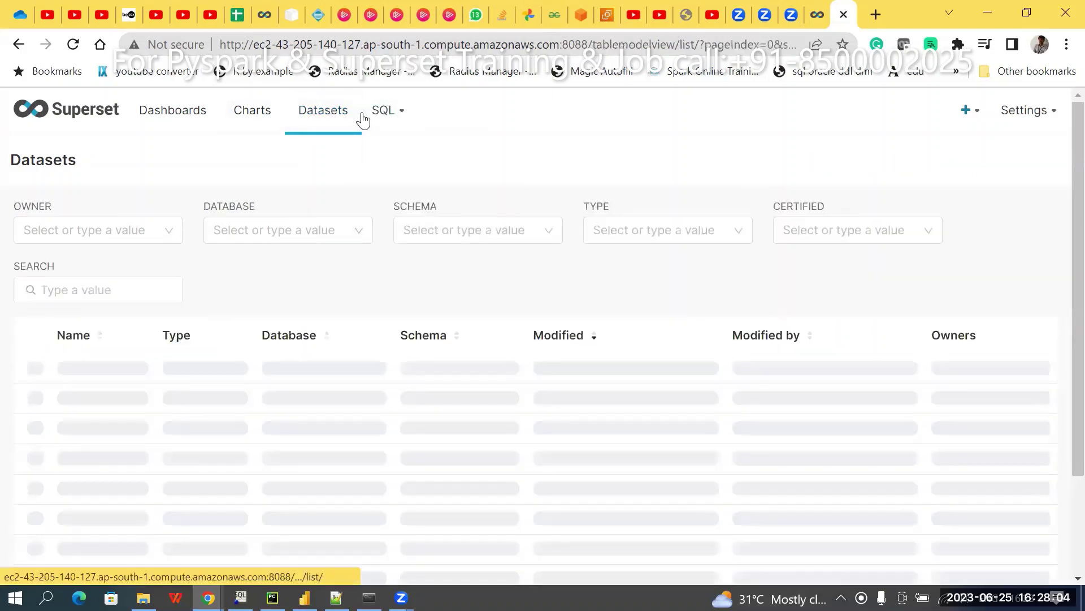
# - Open SQL Lab keeping MySQL as the database to query
pyautogui.moveTo(393, 112)
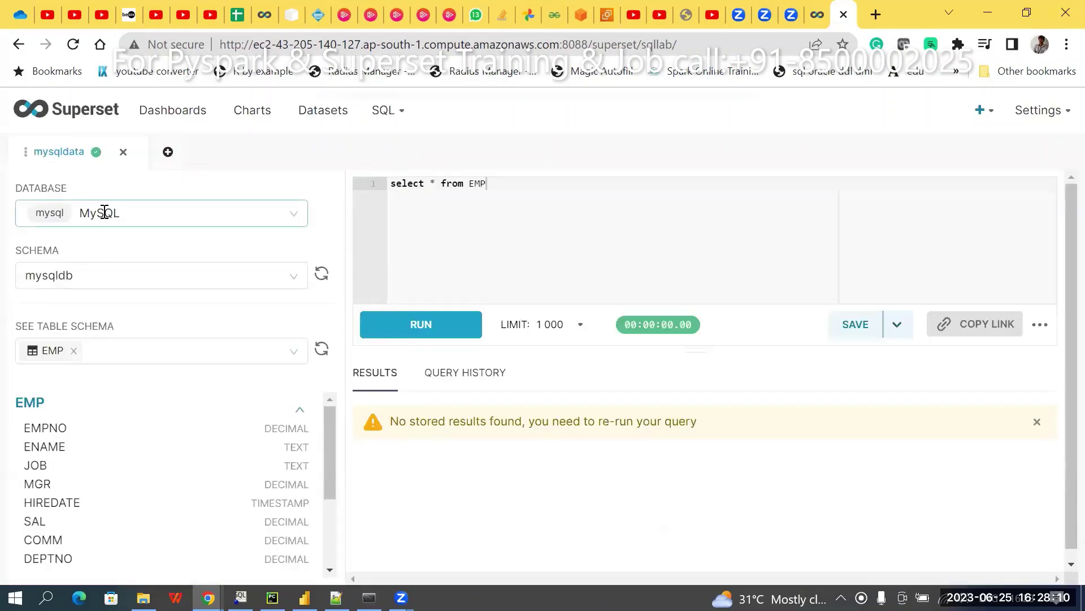
pyautogui.click(105, 213)
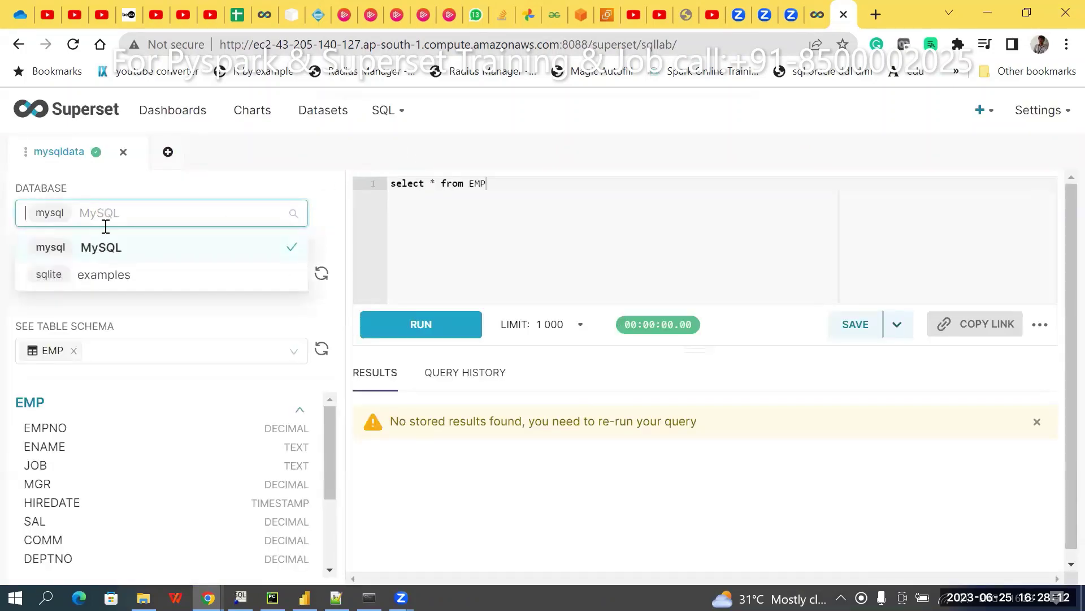
pyautogui.click(110, 244)
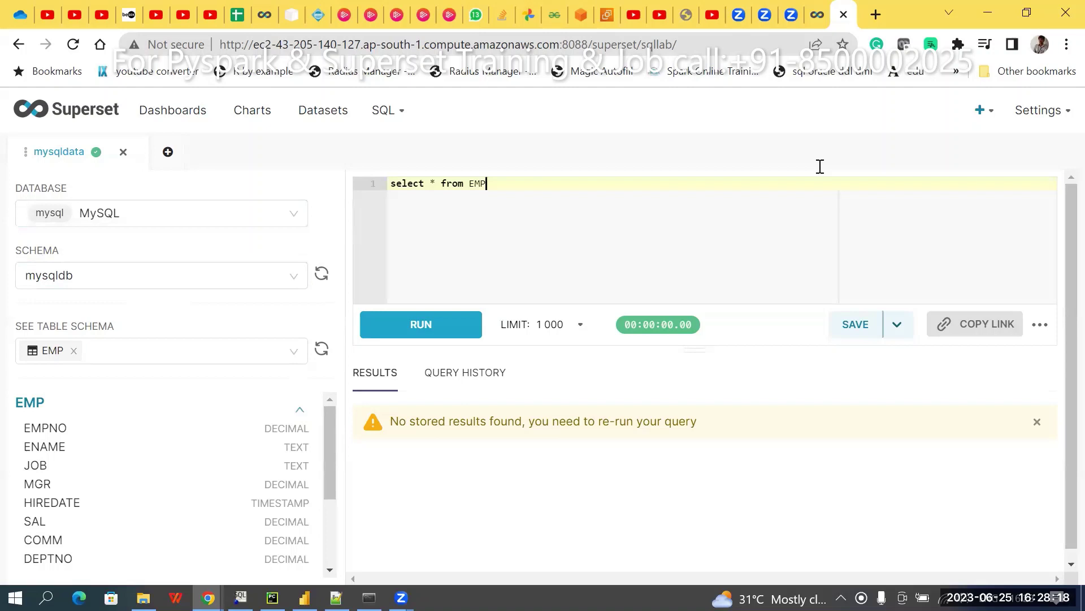
pyautogui.moveTo(981, 117)
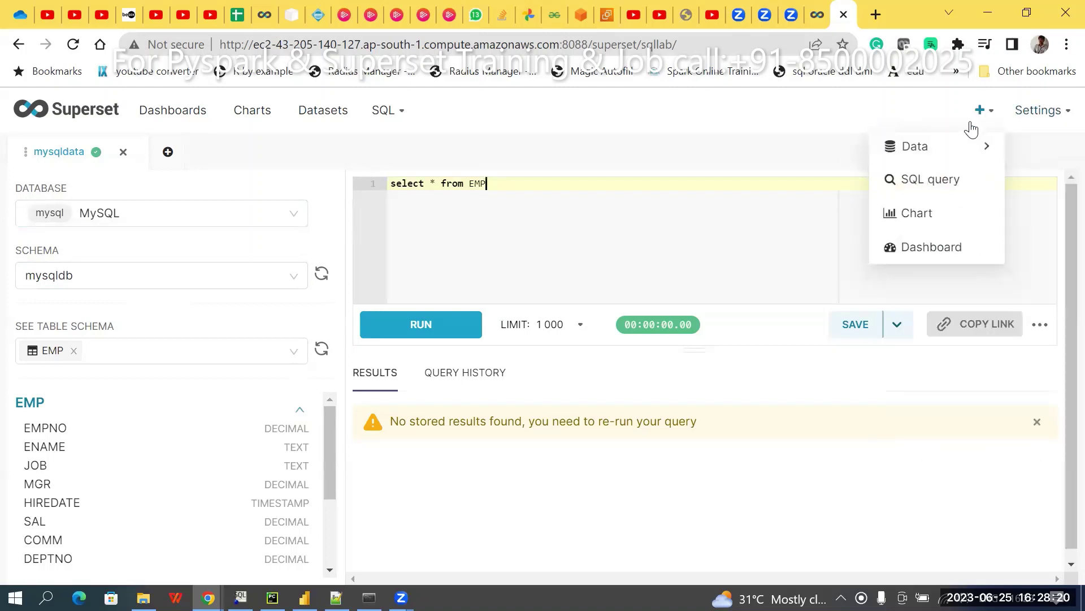
pyautogui.moveTo(938, 152)
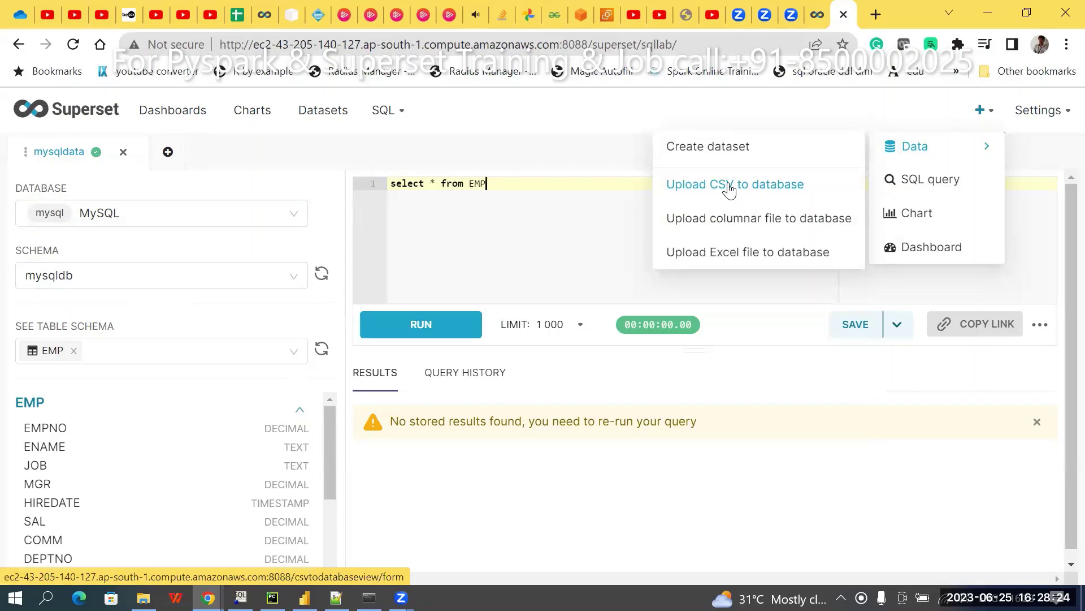
# - Open the CSV to Database form and choose asl.csv as the upload file
pyautogui.click(729, 190)
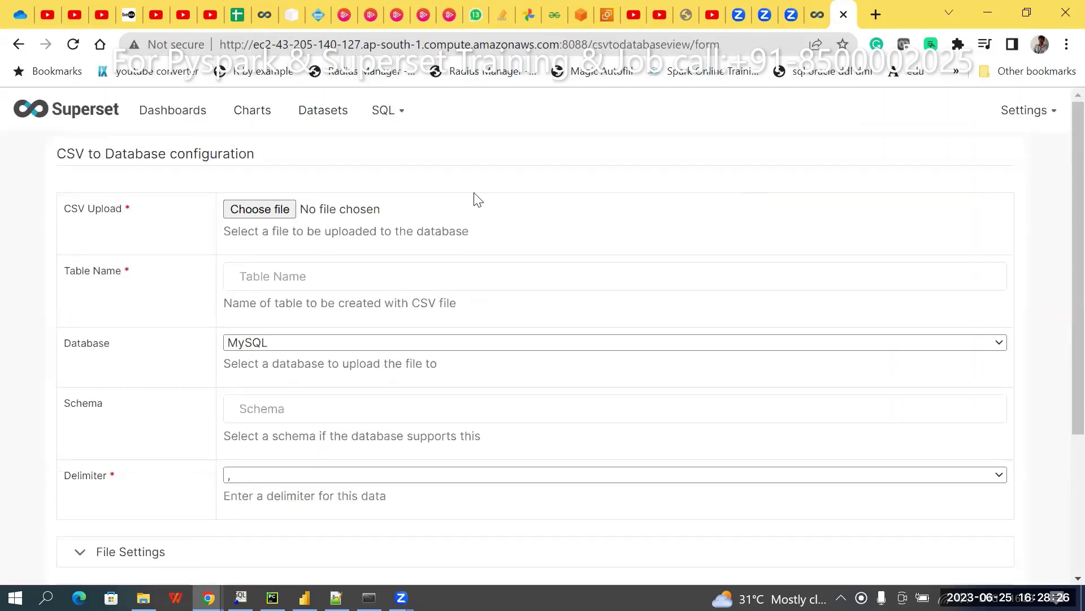
pyautogui.click(255, 214)
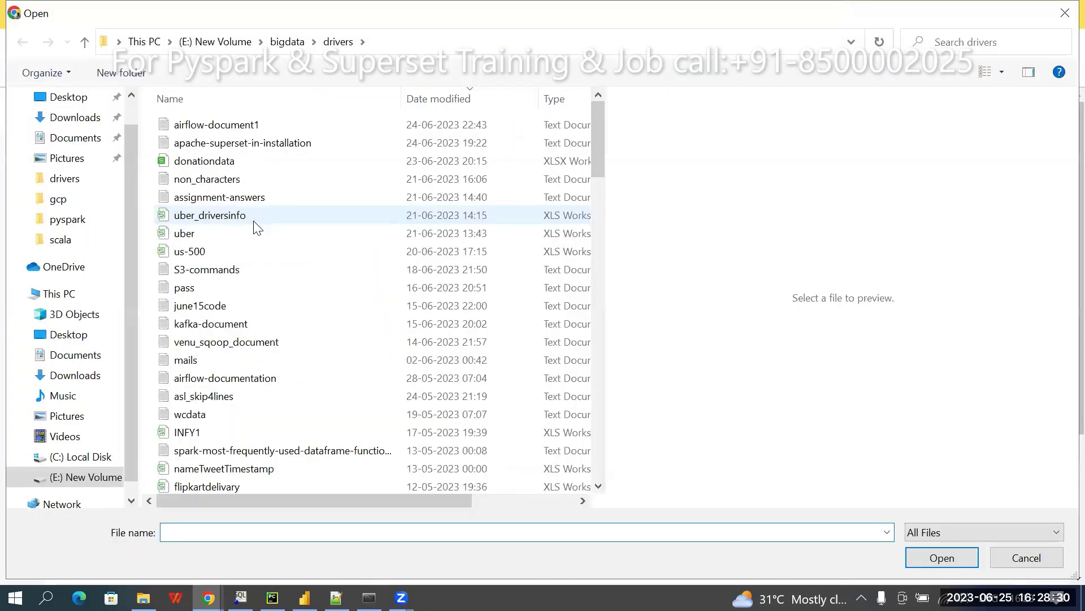
pyautogui.click(599, 218)
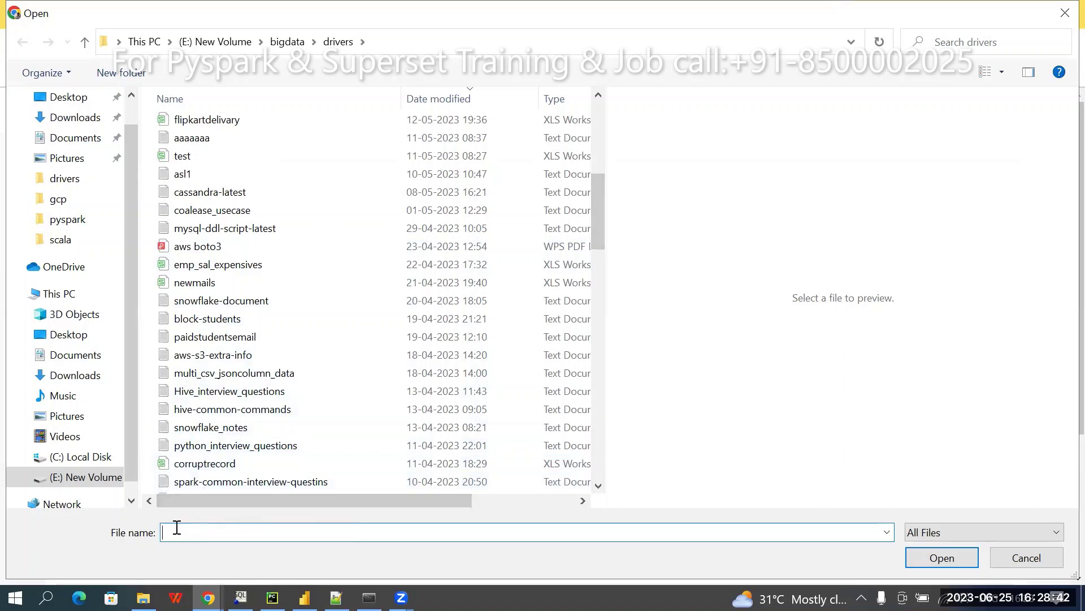
pyautogui.write('s')
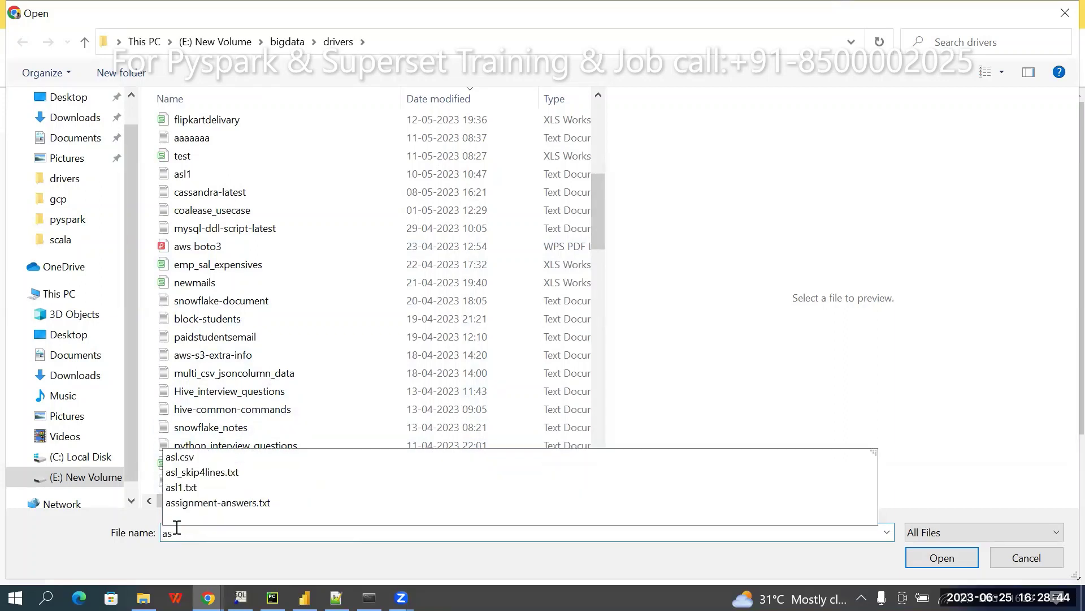
pyautogui.press('Down')
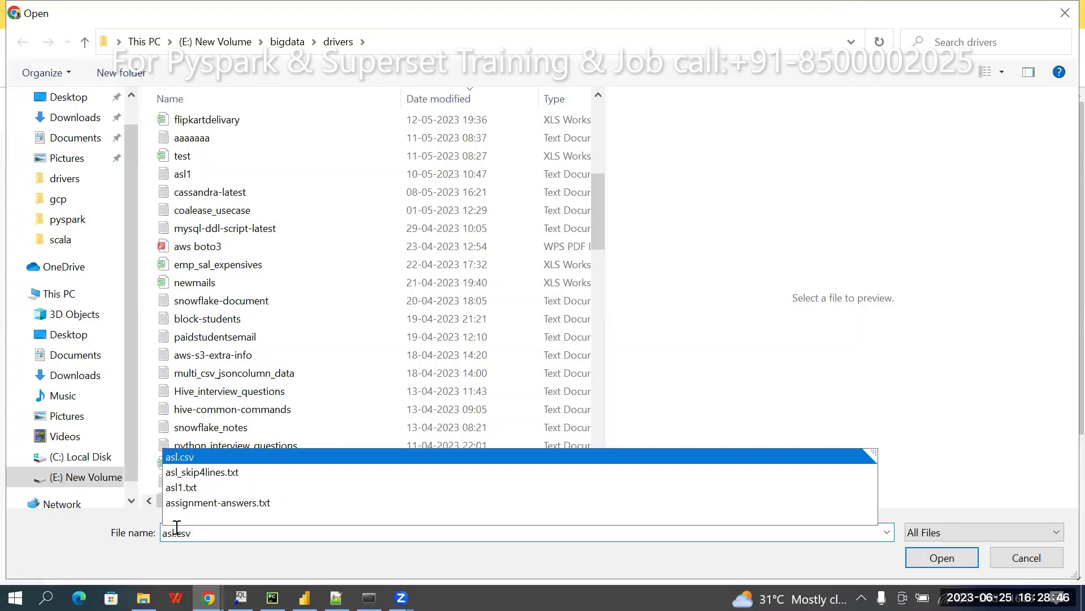
pyautogui.press('Return')
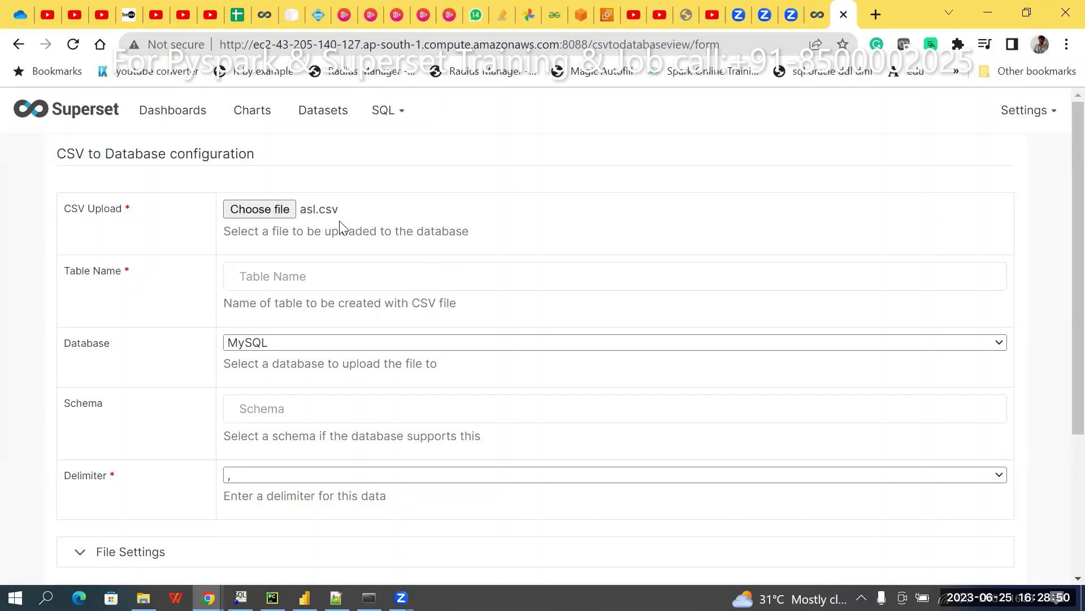
# - Name the table asltabsuperset, leave the schema blank, and keep comma as delimiter
pyautogui.scroll(-1, 305, 232)
pyautogui.click(305, 232)
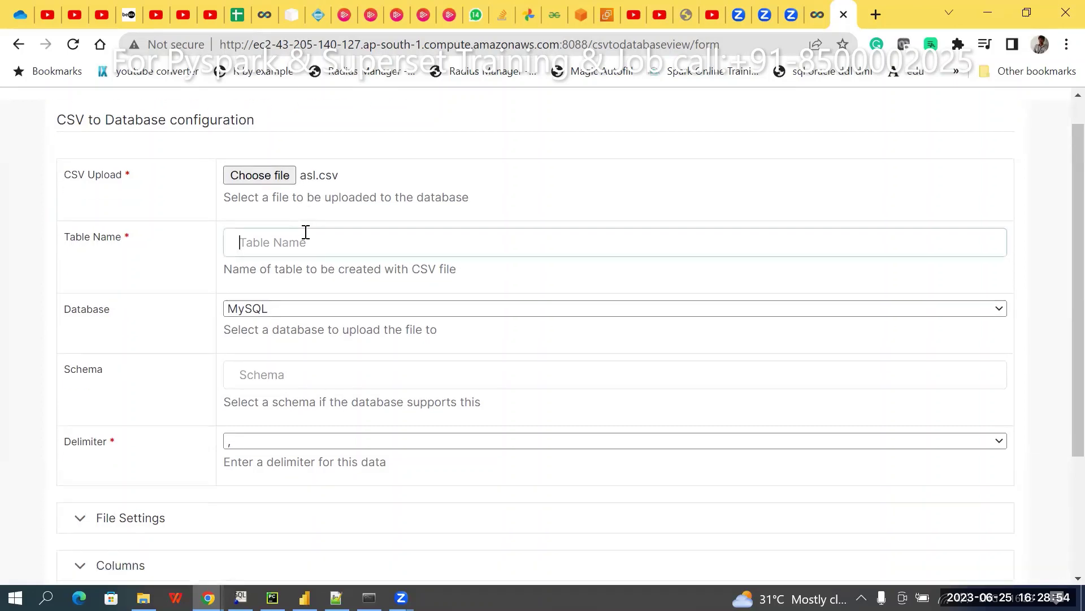
pyautogui.write('asltab')
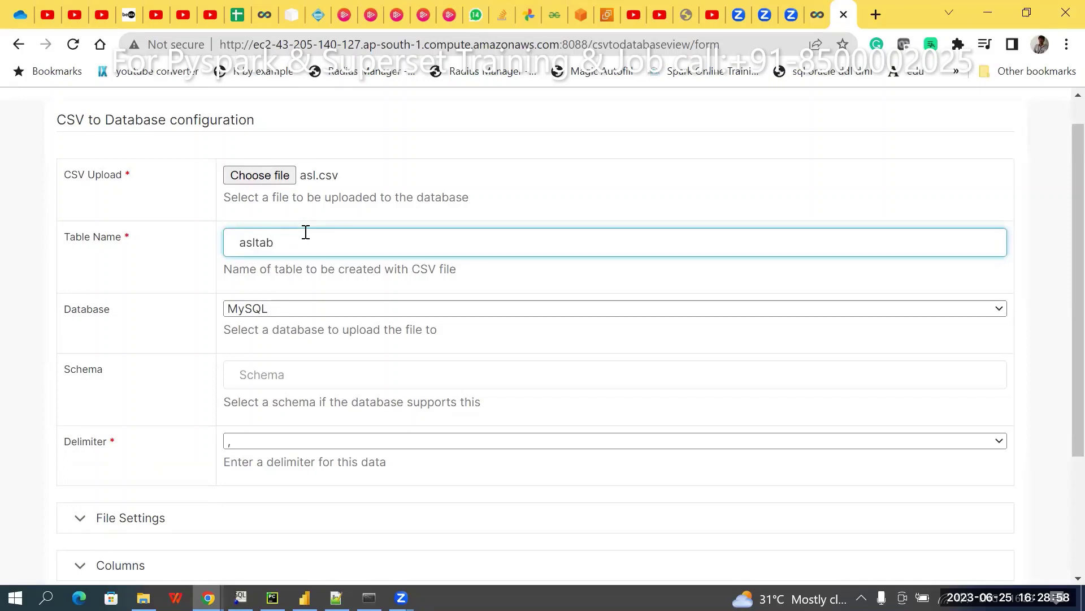
pyautogui.write('ssuperset')
pyautogui.click(302, 365)
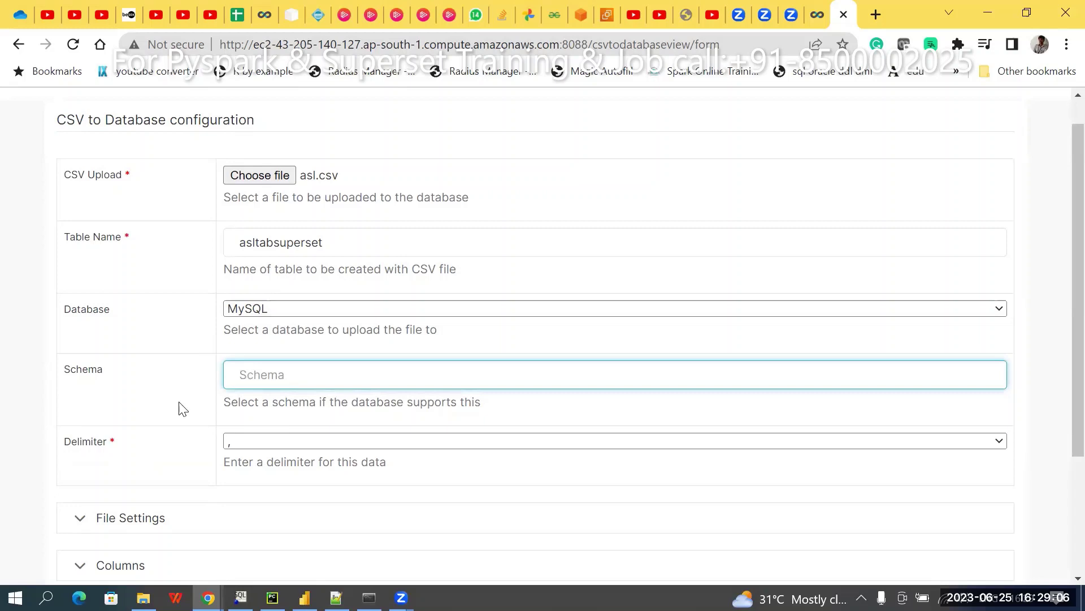
pyautogui.click(139, 410)
pyautogui.scroll(-3, 139, 410)
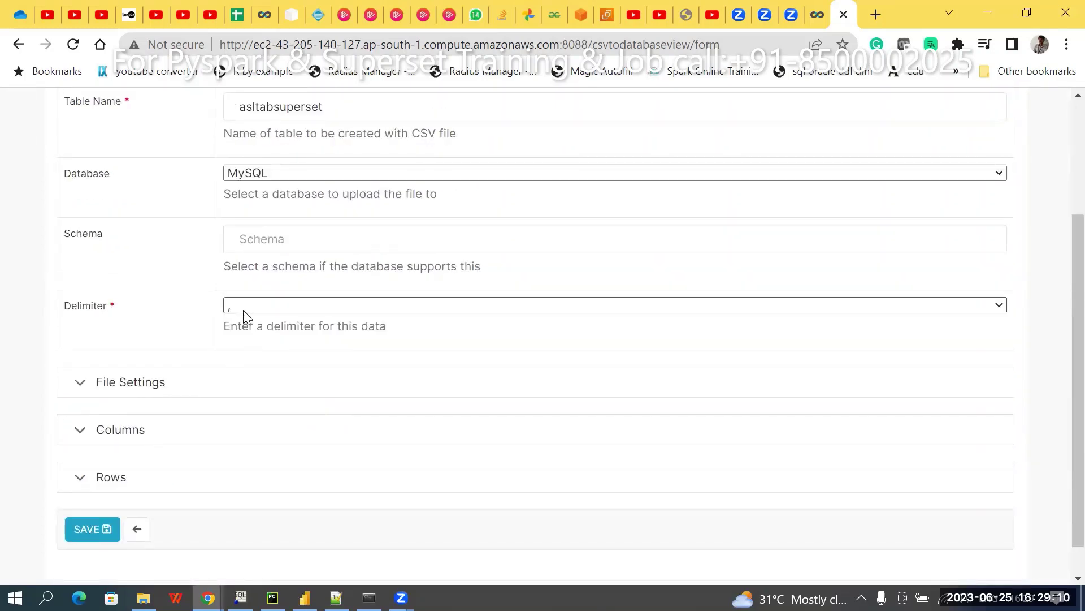
pyautogui.click(243, 309)
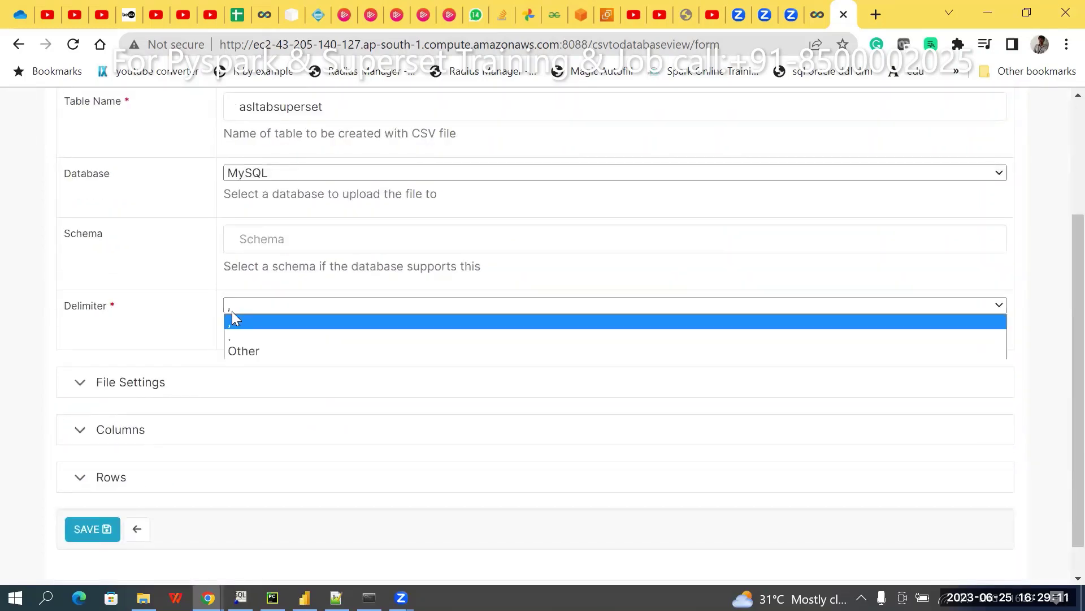
pyautogui.click(142, 339)
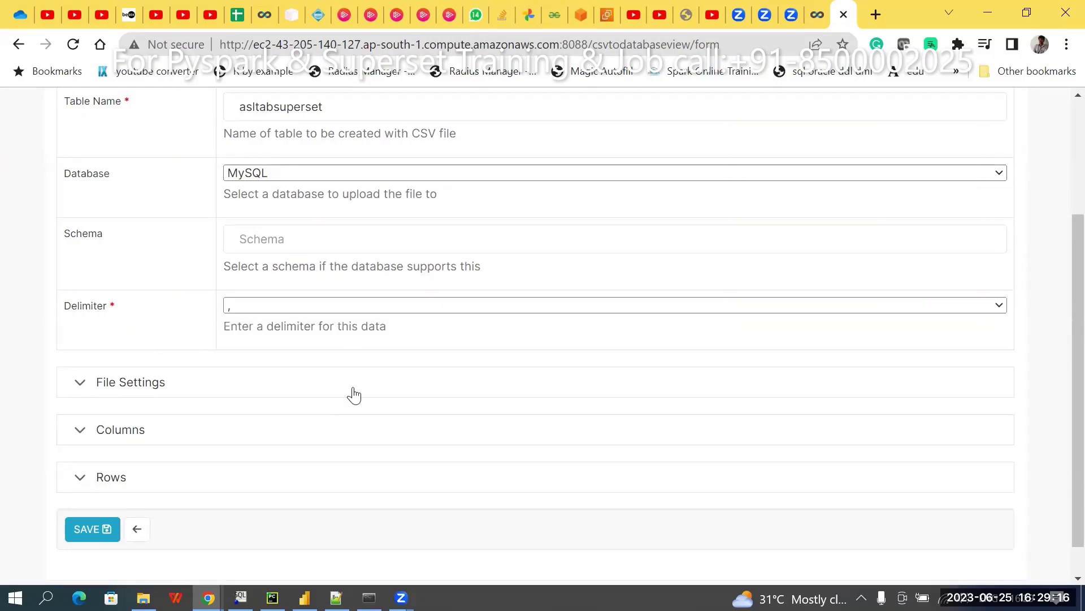
# - In File Settings, keep failing if the table exists and tick Skip Initial Space
pyautogui.click(190, 404)
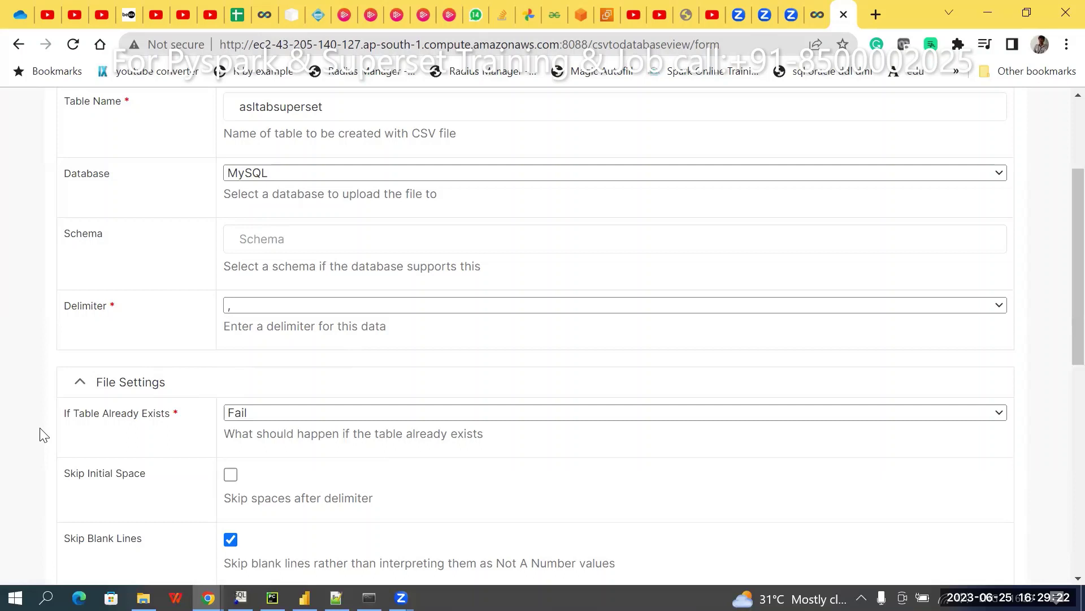
pyautogui.scroll(-1, 43, 435)
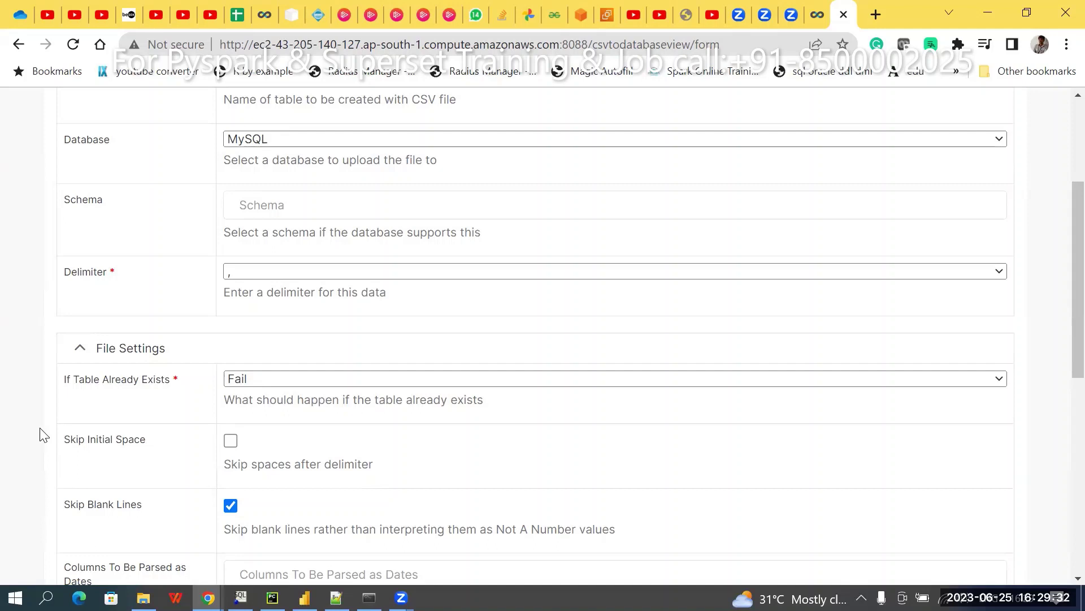
pyautogui.click(346, 385)
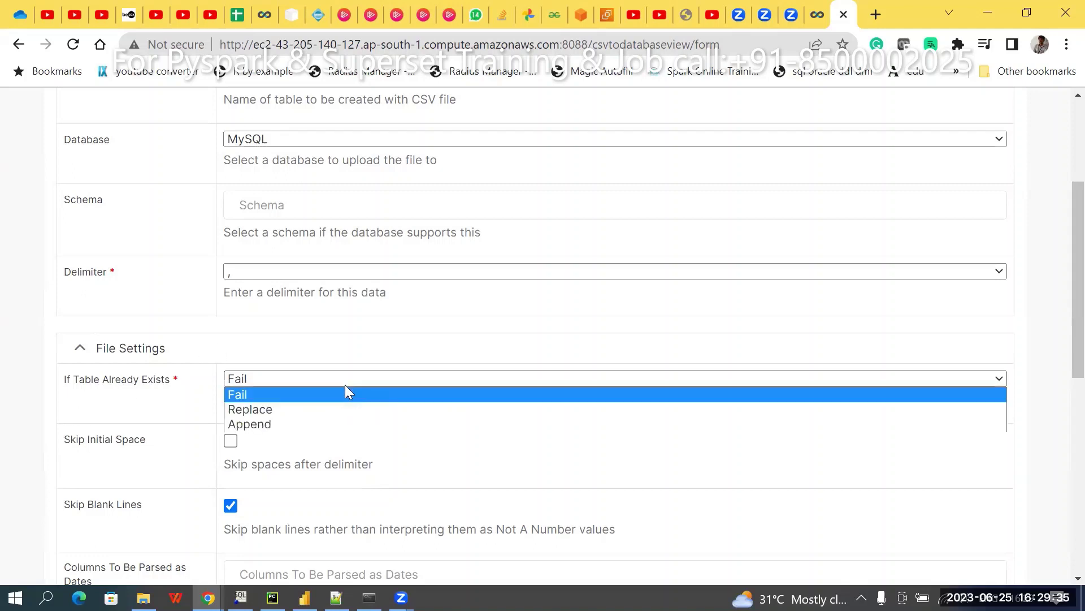
pyautogui.click(129, 409)
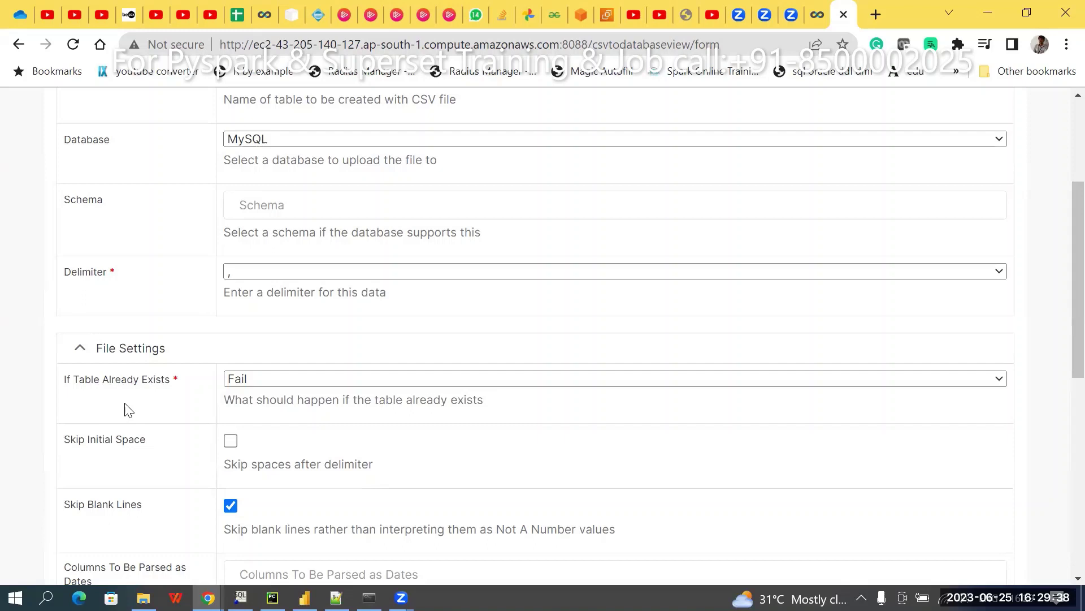
pyautogui.click(231, 442)
# - Expand Columns and Rows and set the Header Row to 0
pyautogui.scroll(-2, 26, 468)
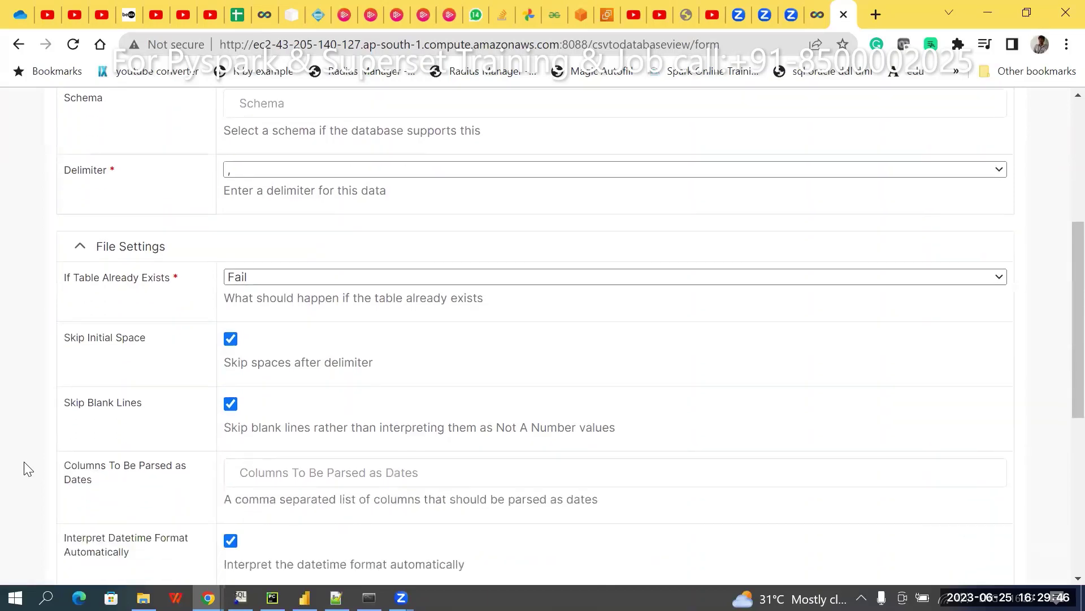
pyautogui.scroll(-3, 27, 468)
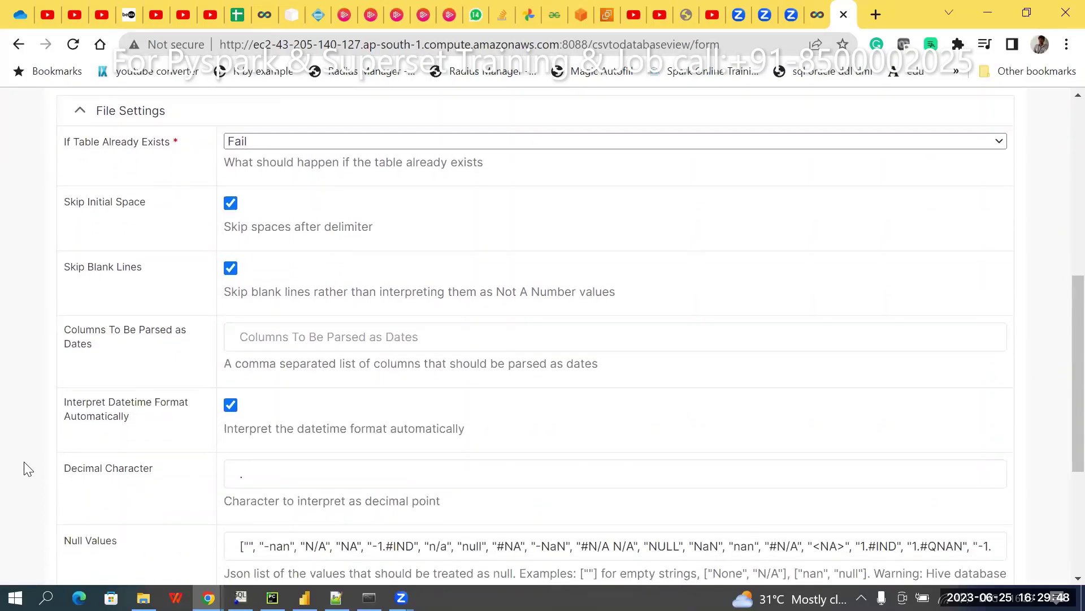
pyautogui.scroll(-3, 27, 468)
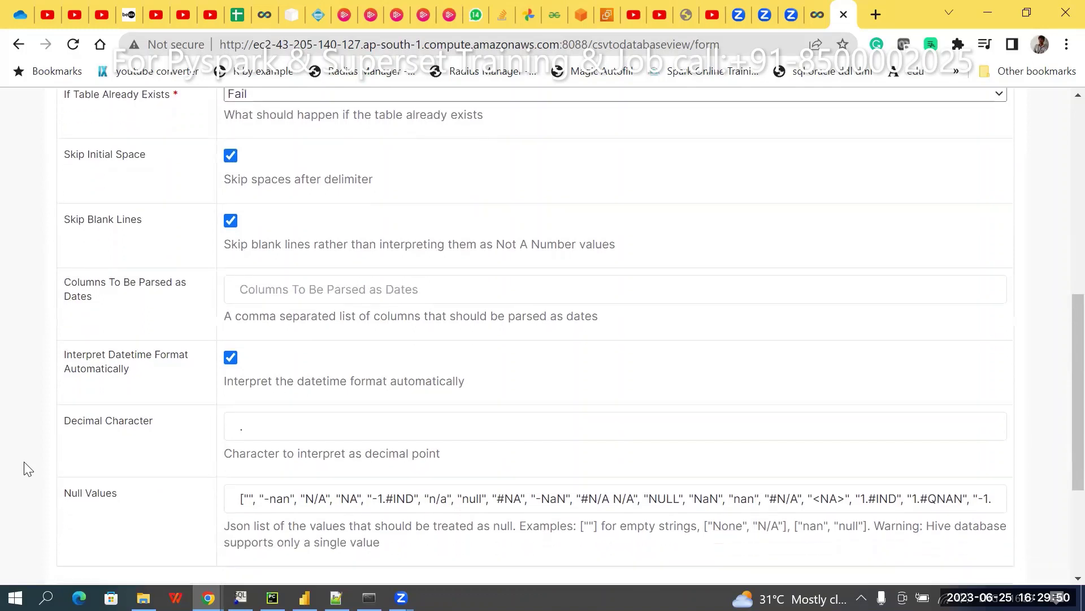
pyautogui.scroll(-2, 27, 468)
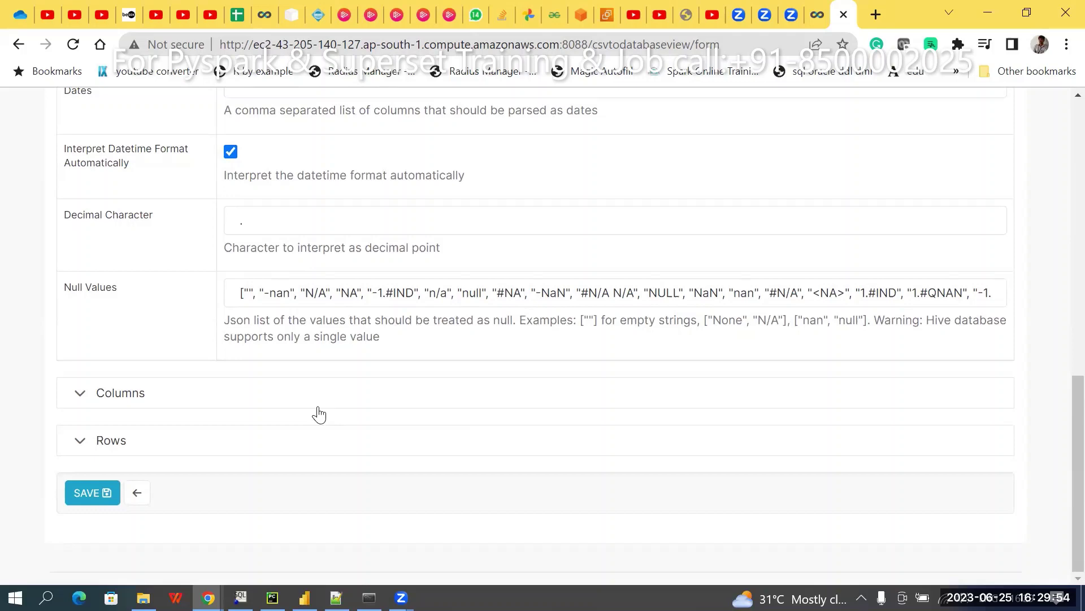
pyautogui.click(168, 399)
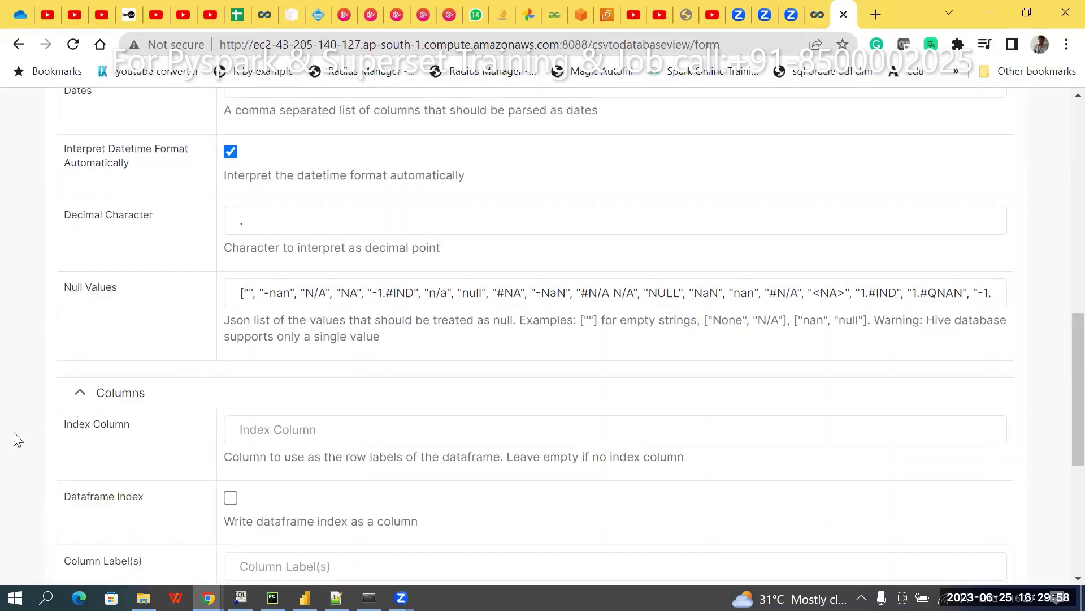
pyautogui.scroll(-5, 13, 432)
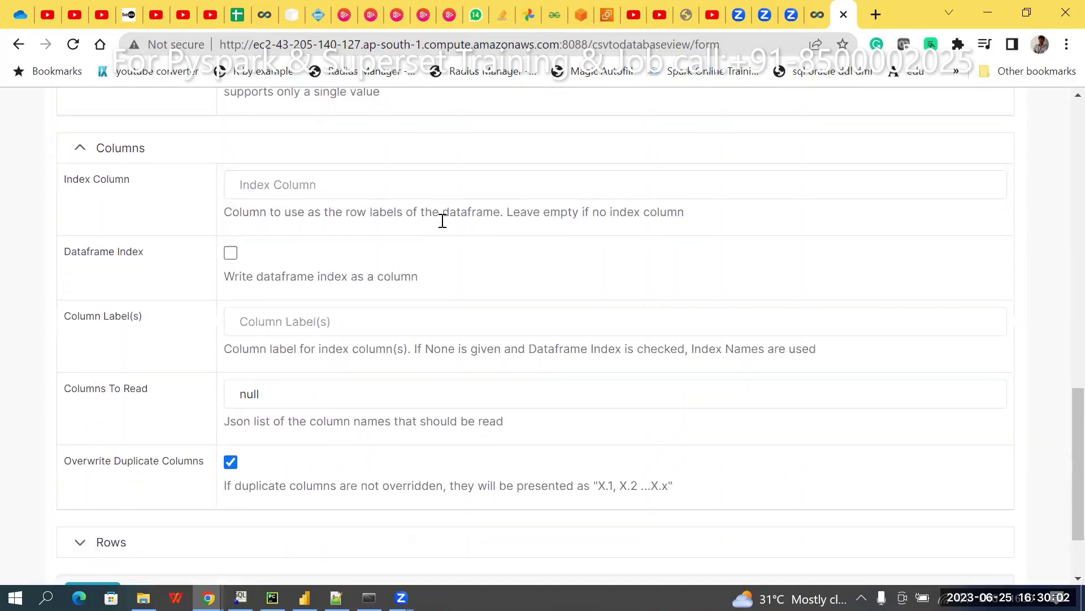
pyautogui.scroll(-2, 443, 220)
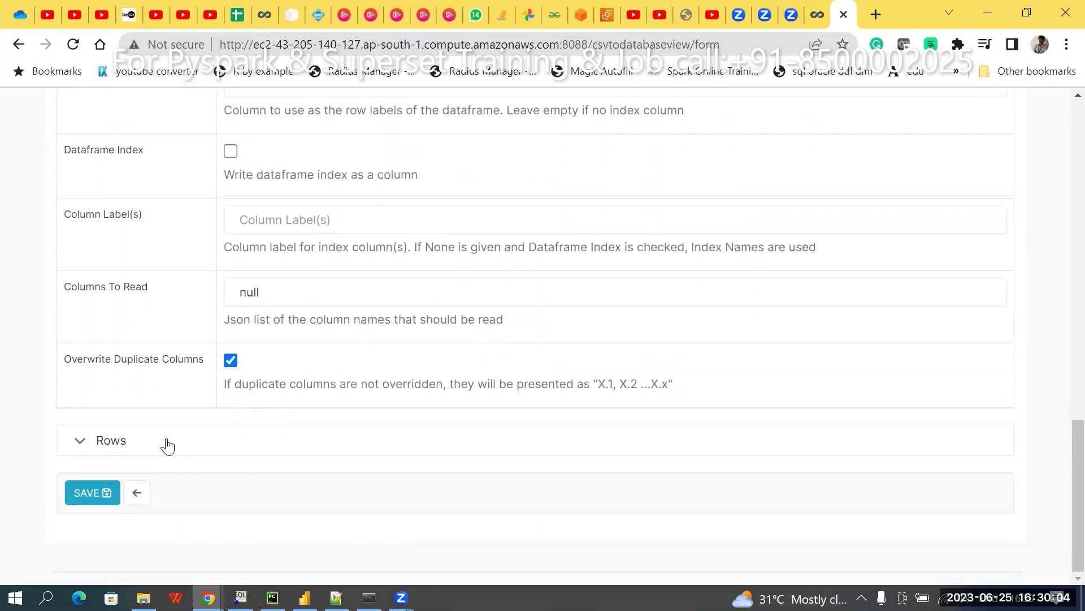
pyautogui.click(167, 446)
pyautogui.scroll(-4, 169, 445)
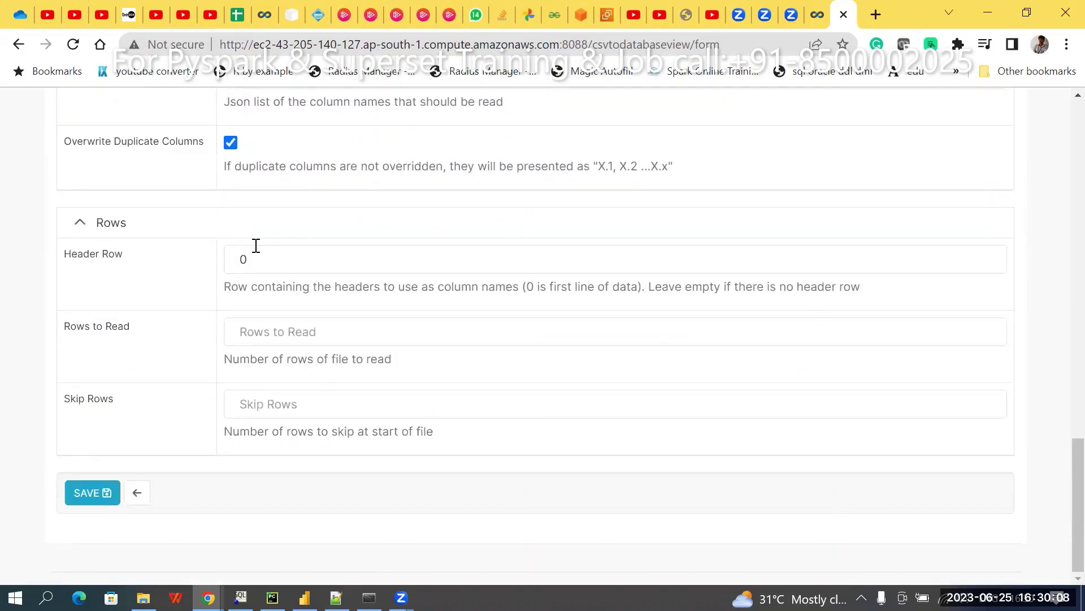
pyautogui.click(260, 259)
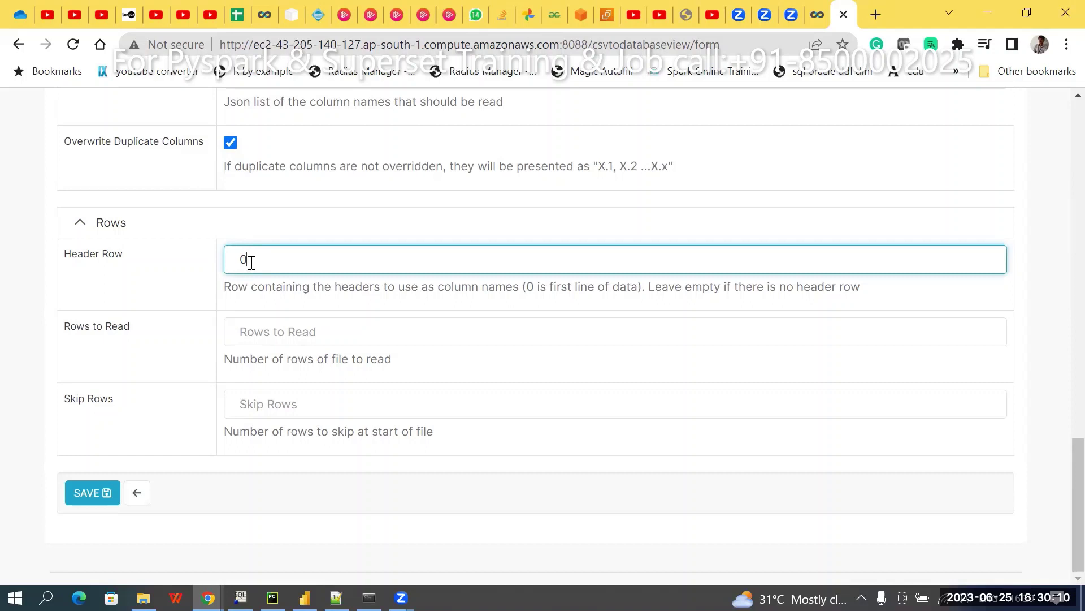
pyautogui.press('BackSpace')
pyautogui.write('1')
pyautogui.press('BackSpace')
pyautogui.write('0')
# - Save the CSV upload and open the asltabsuperset dataset as a new chart
pyautogui.click(82, 502)
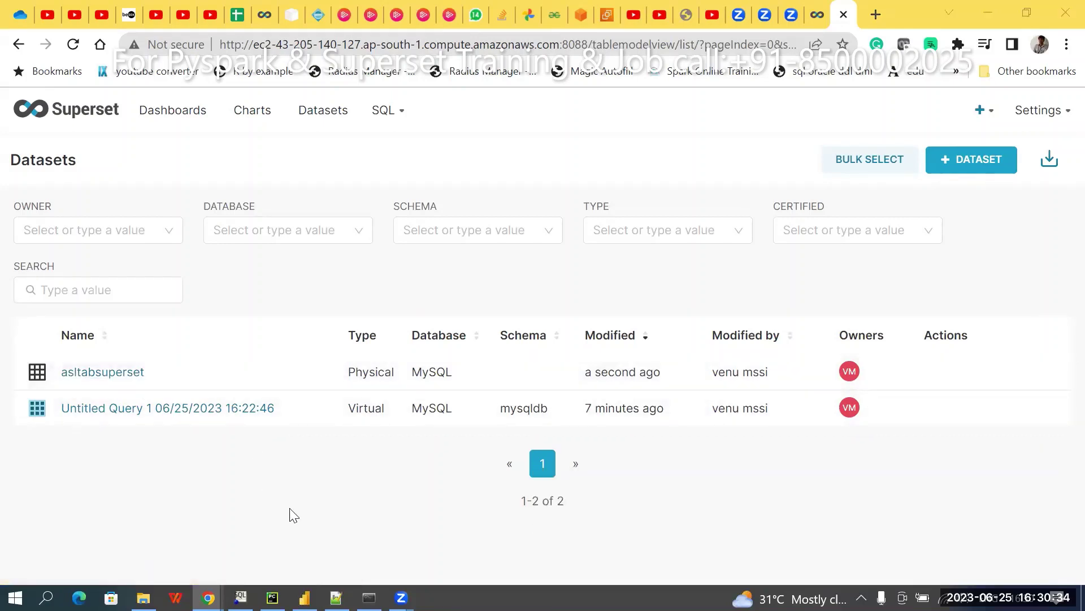
pyautogui.click(85, 374)
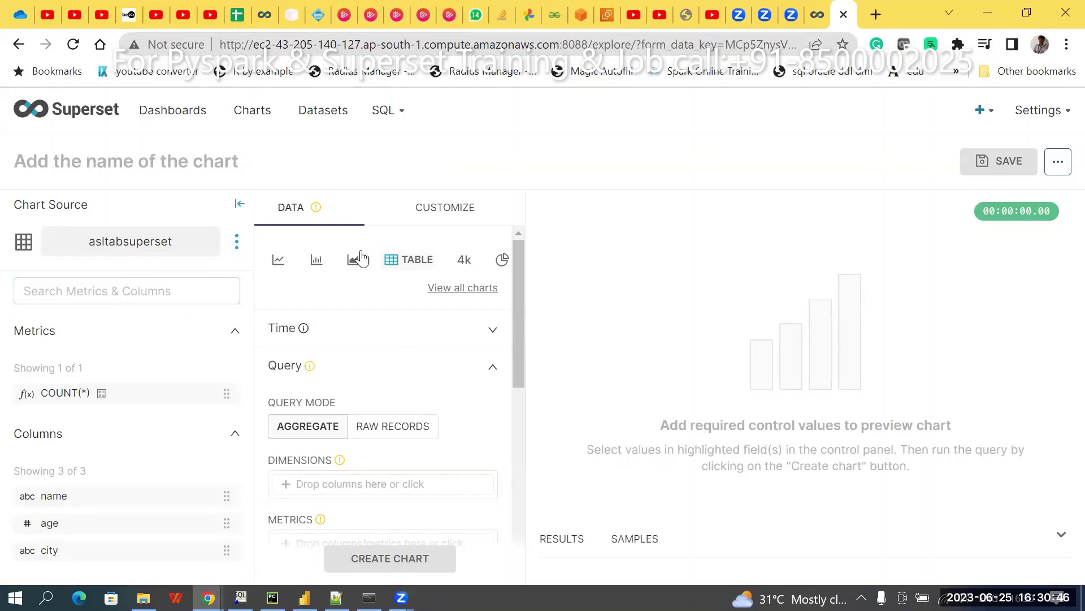
pyautogui.doubleClick(146, 241)
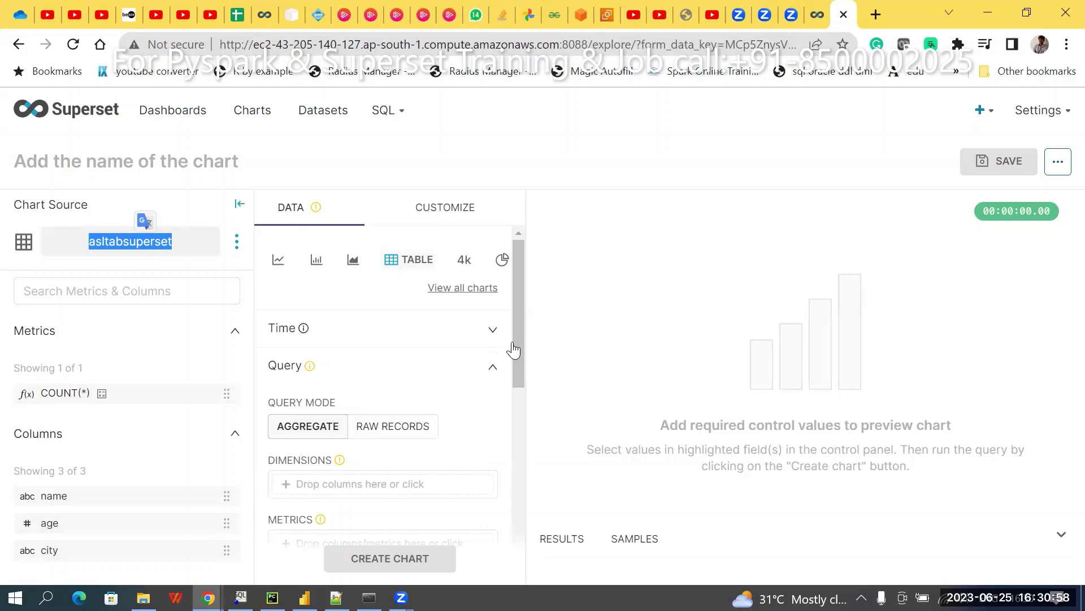
# - Add name as a grouping dimension of the table chart
pyautogui.moveTo(516, 341); pyautogui.dragTo(513, 418)
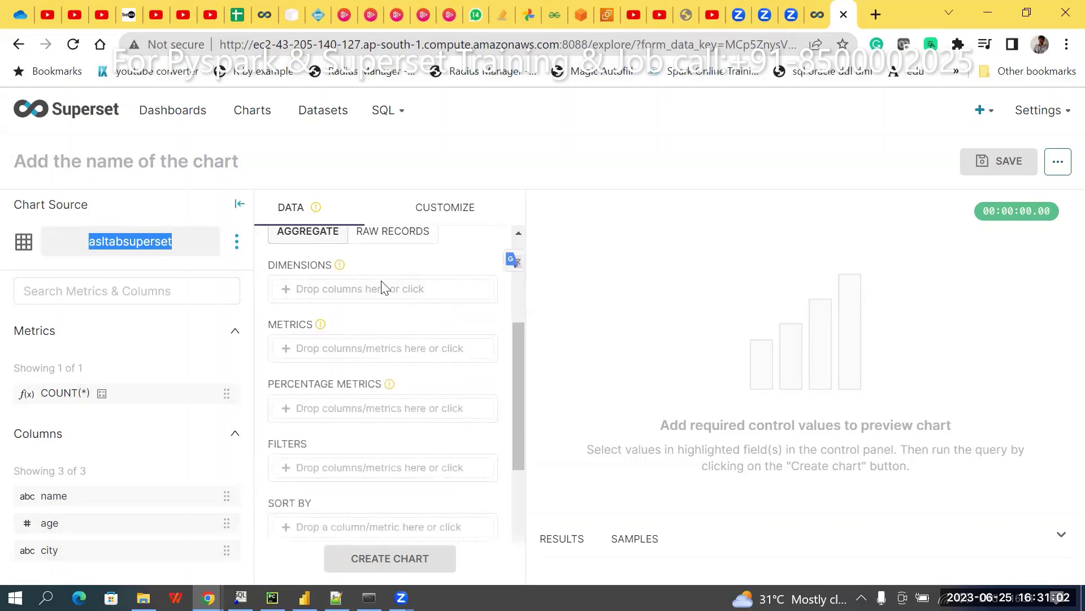
pyautogui.click(372, 300)
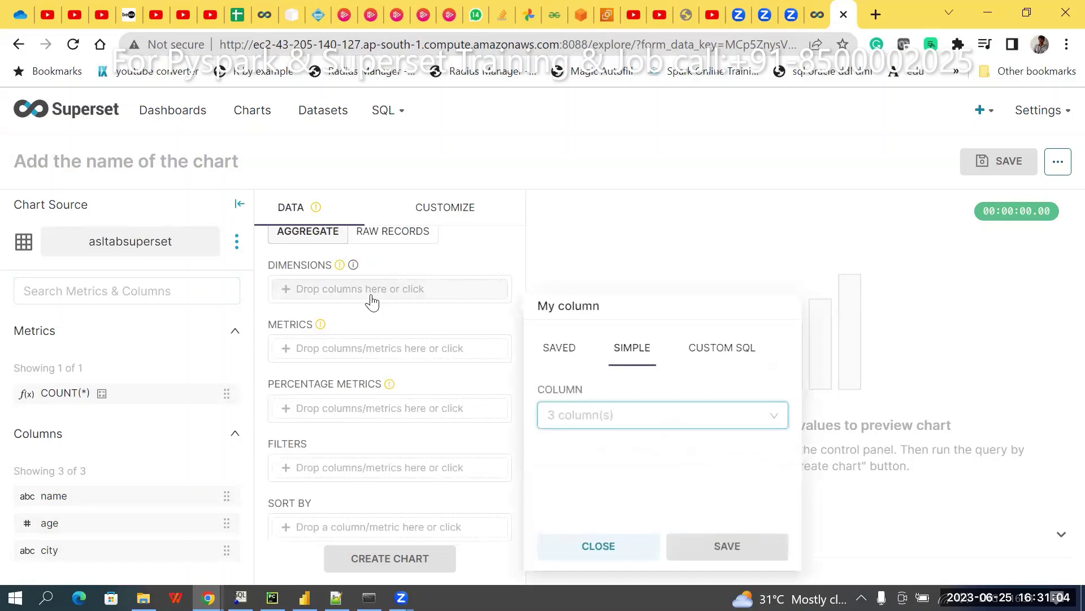
pyautogui.click(589, 411)
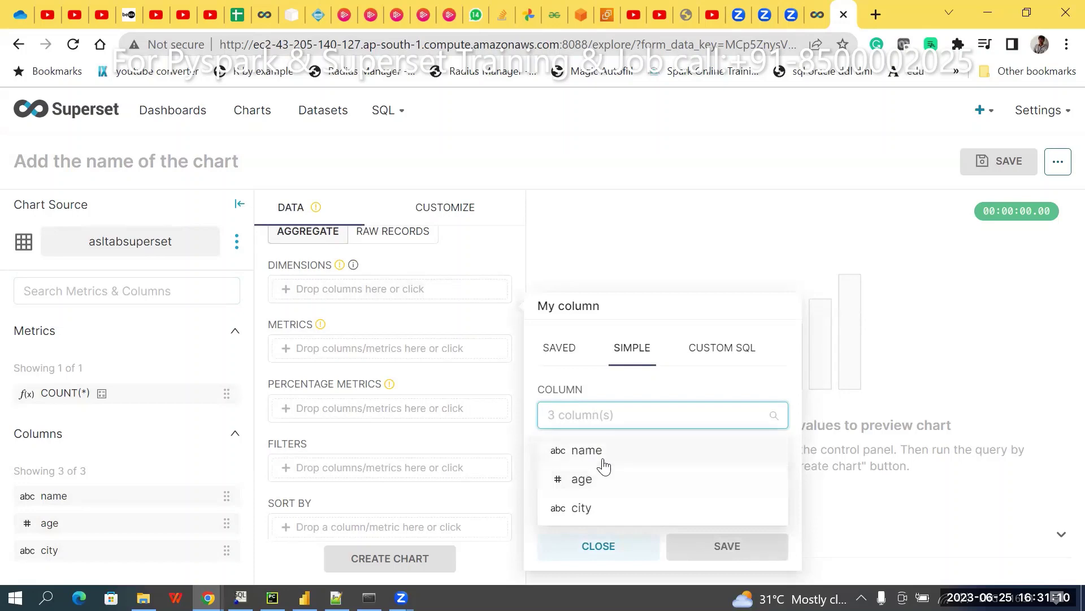
pyautogui.click(603, 455)
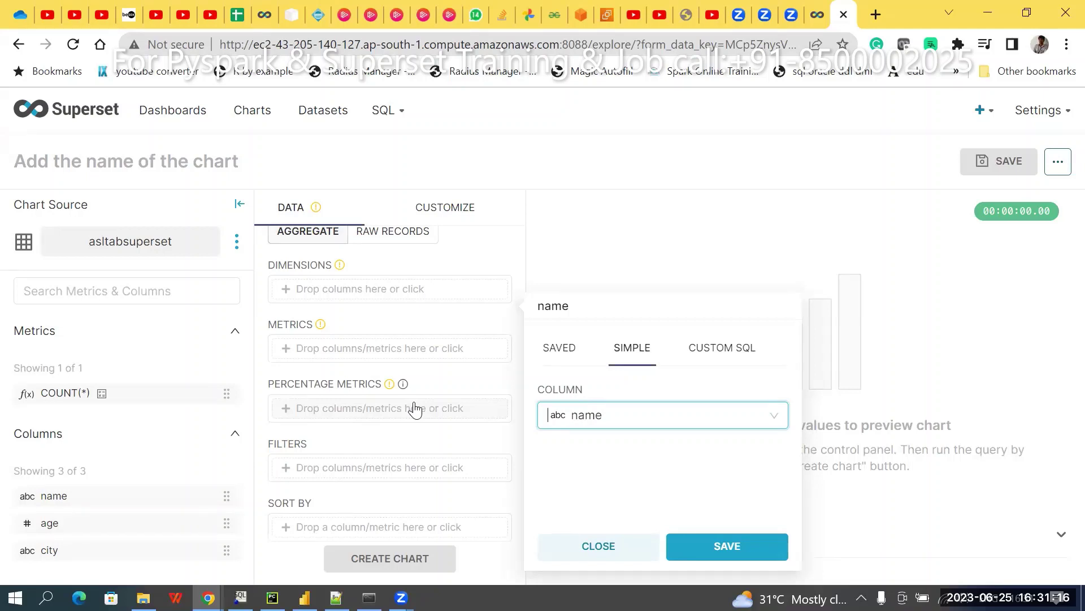
# - Add COUNT(name) as a percentage metric
pyautogui.click(375, 413)
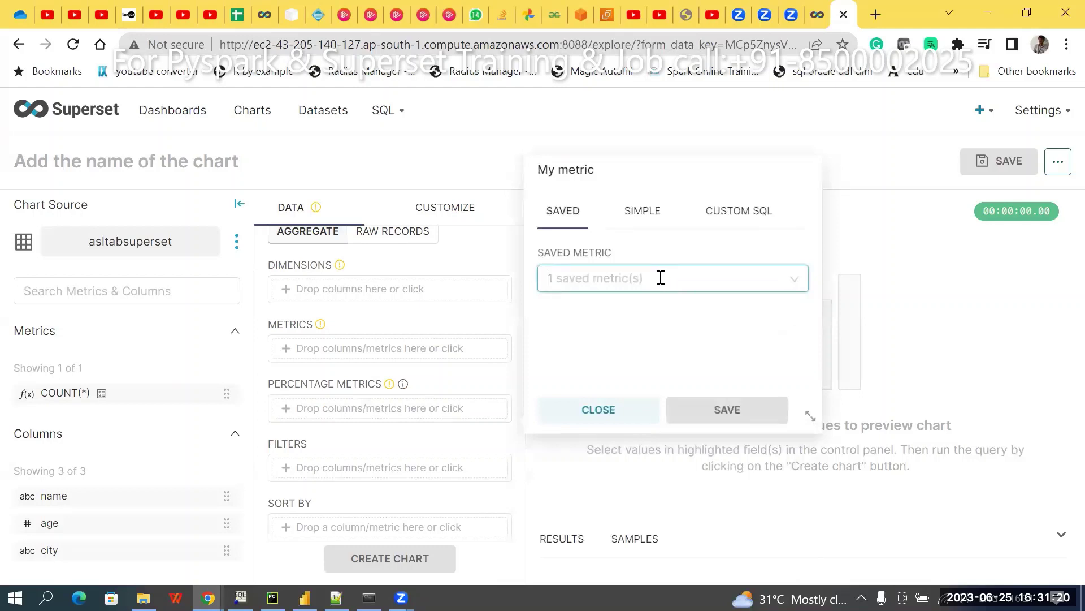
pyautogui.click(641, 209)
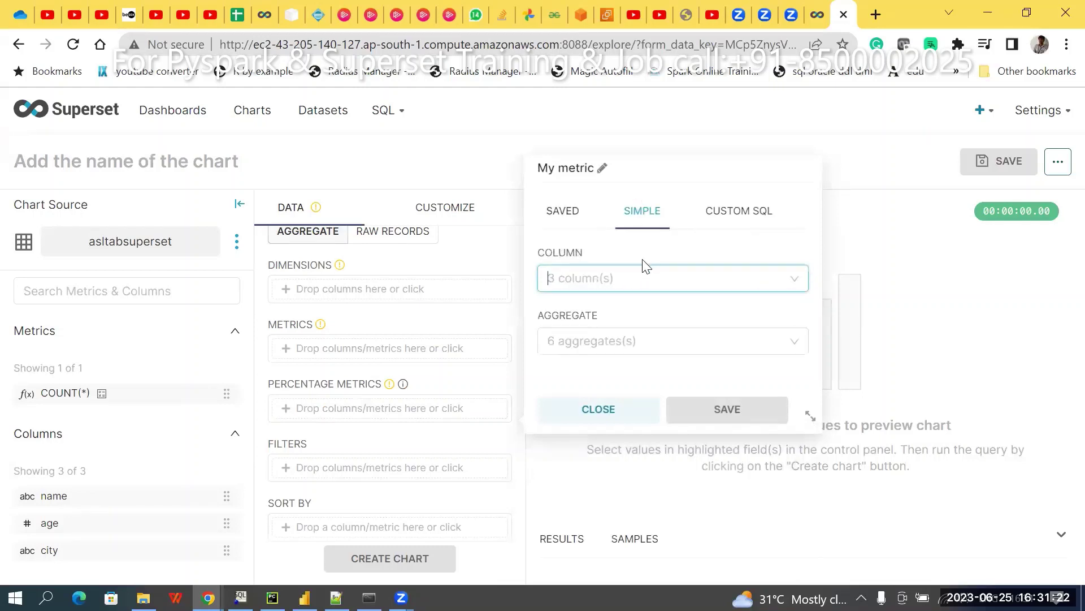
pyautogui.click(626, 278)
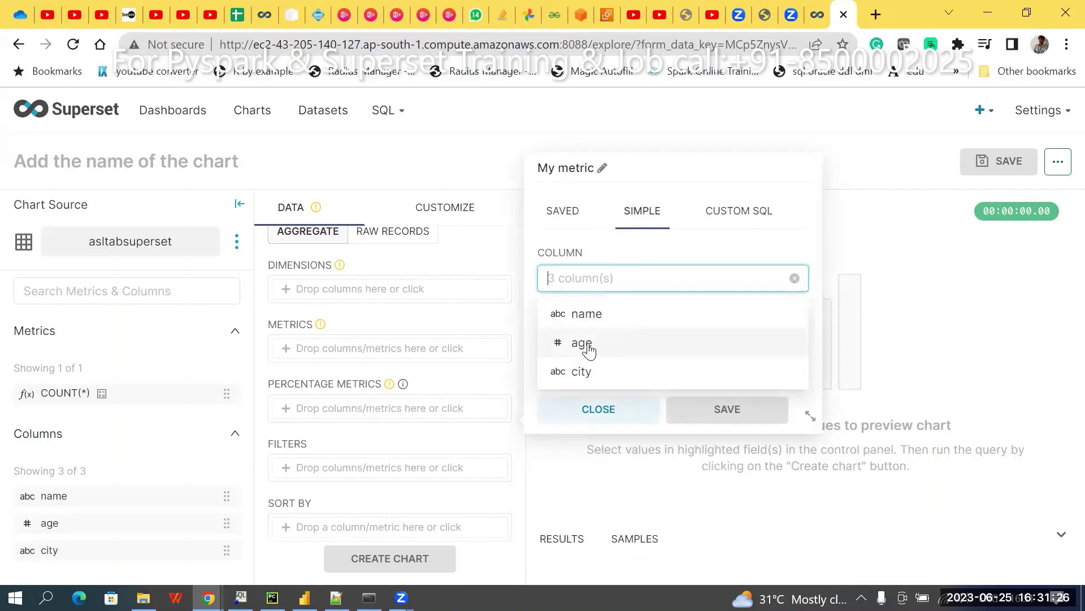
pyautogui.click(580, 373)
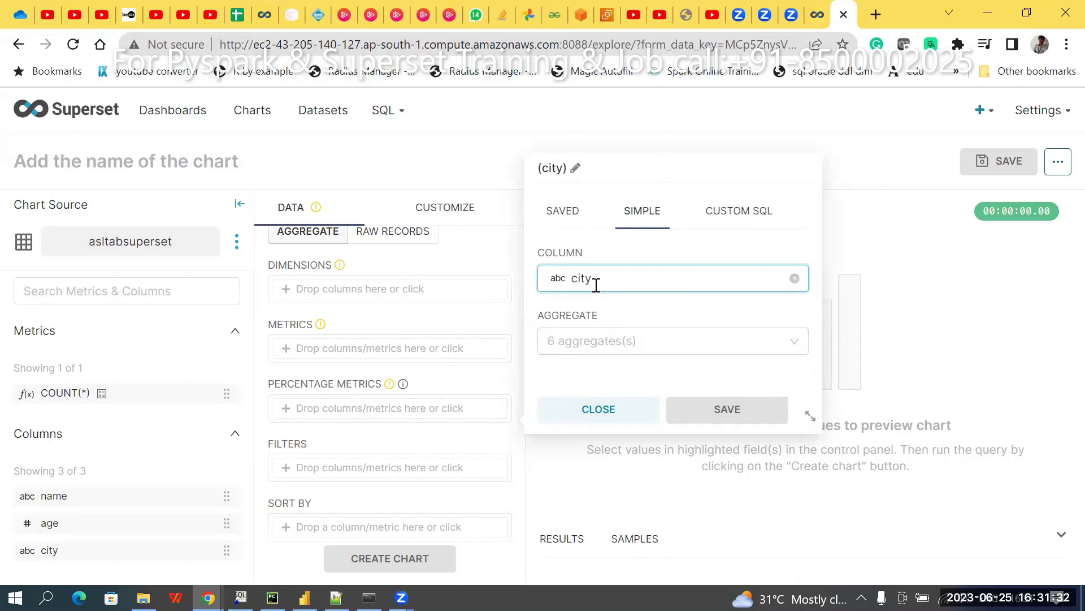
pyautogui.click(627, 276)
pyautogui.click(581, 341)
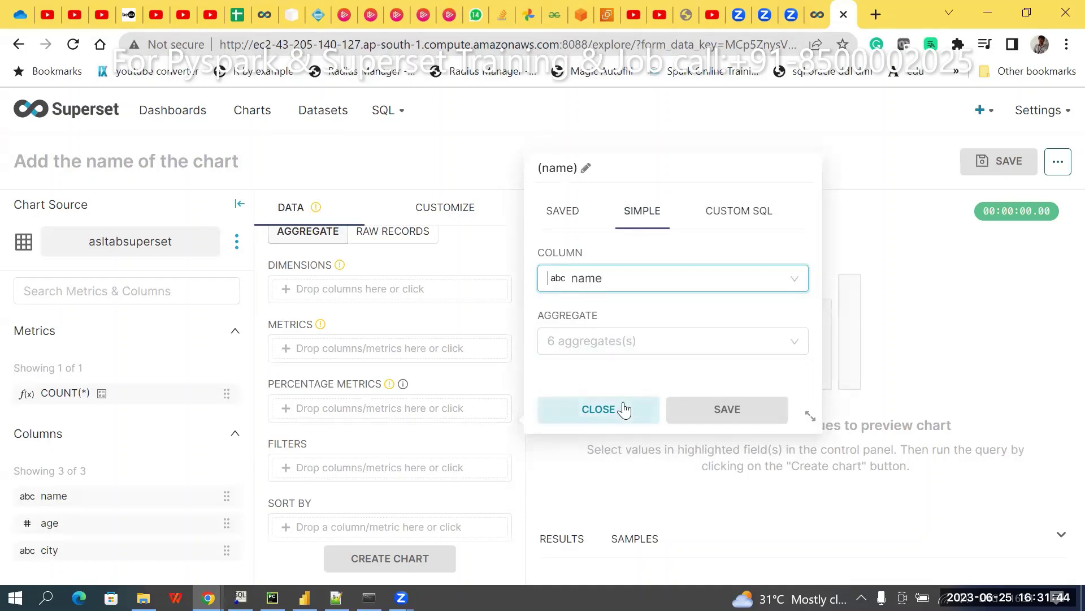
pyautogui.click(603, 339)
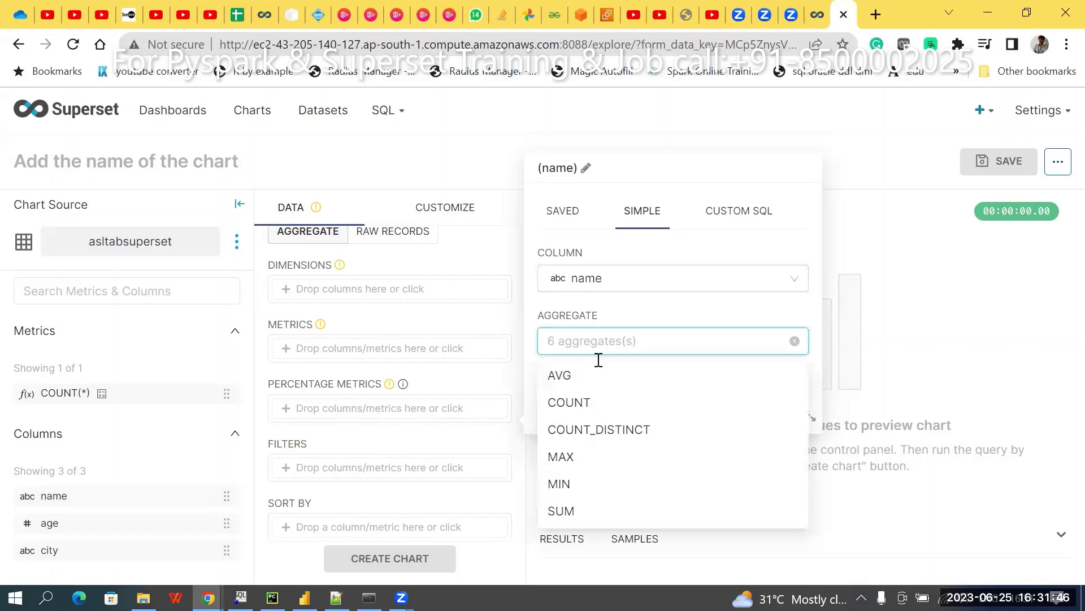
pyautogui.click(577, 403)
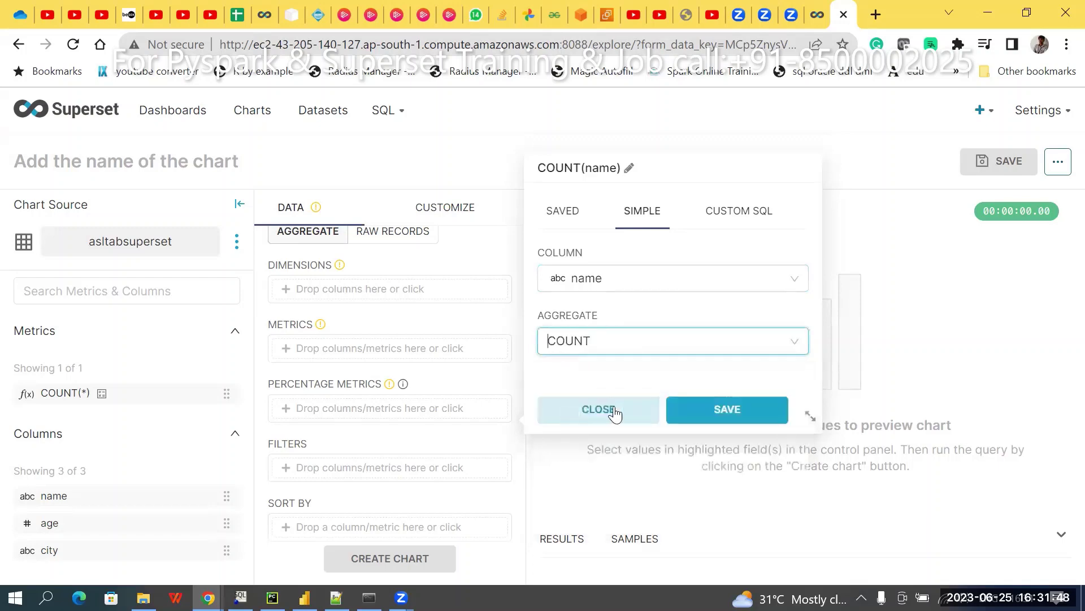
pyautogui.click(718, 410)
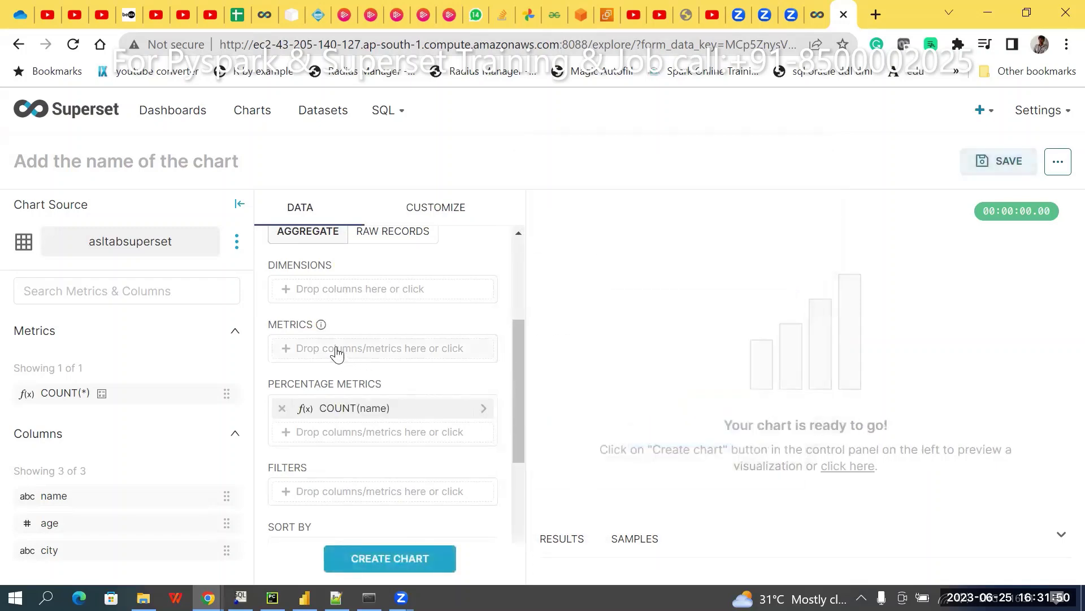
# - Set city as the chart's dimension
pyautogui.click(339, 292)
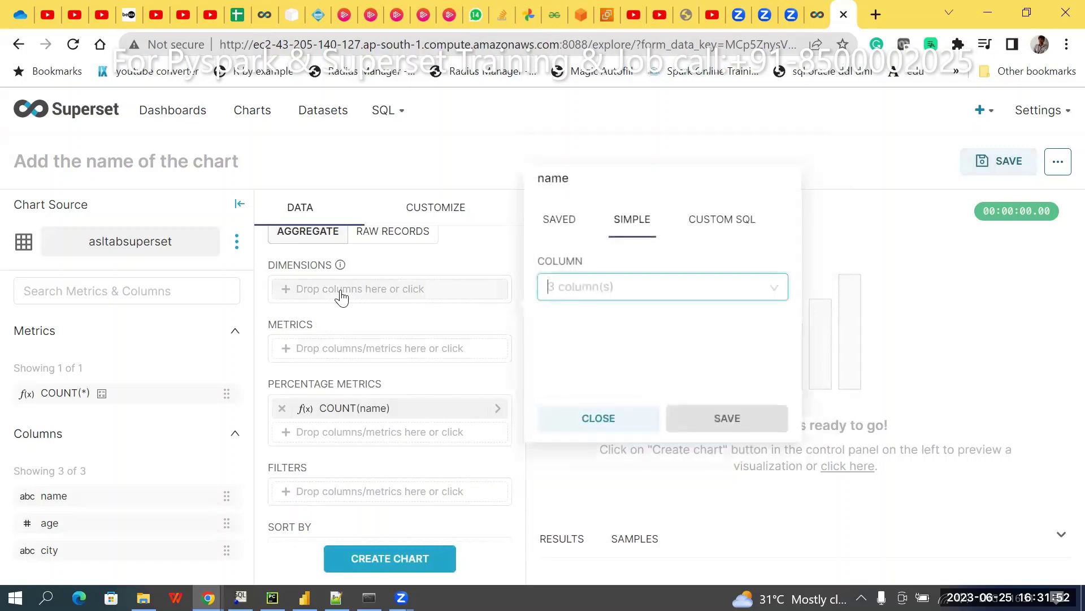
pyautogui.click(670, 285)
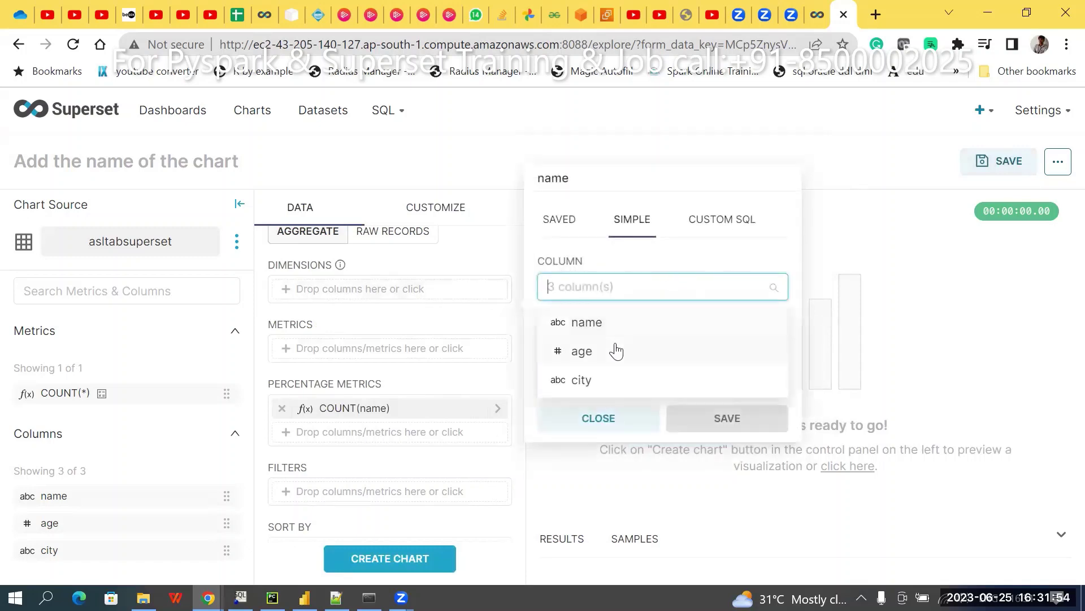
pyautogui.click(588, 380)
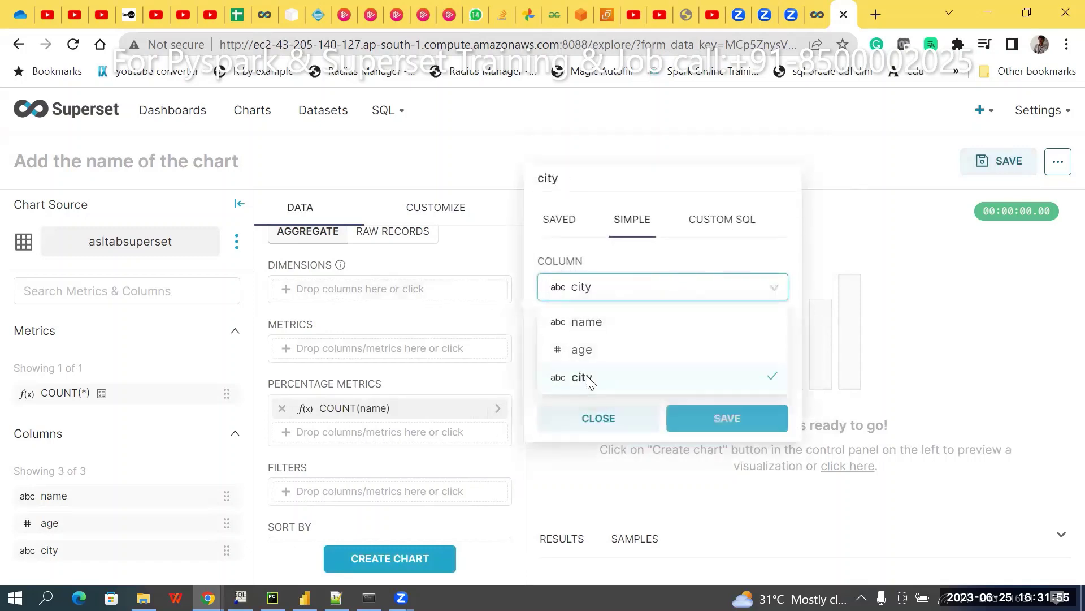
pyautogui.click(715, 423)
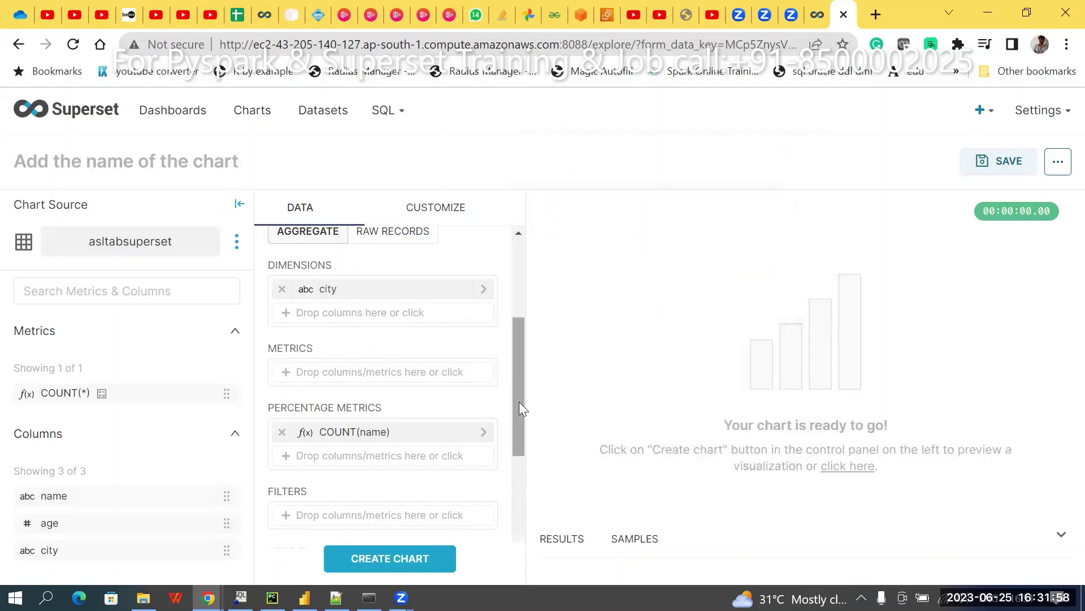
pyautogui.moveTo(519, 404); pyautogui.dragTo(505, 515)
pyautogui.scroll(-1, 518, 438)
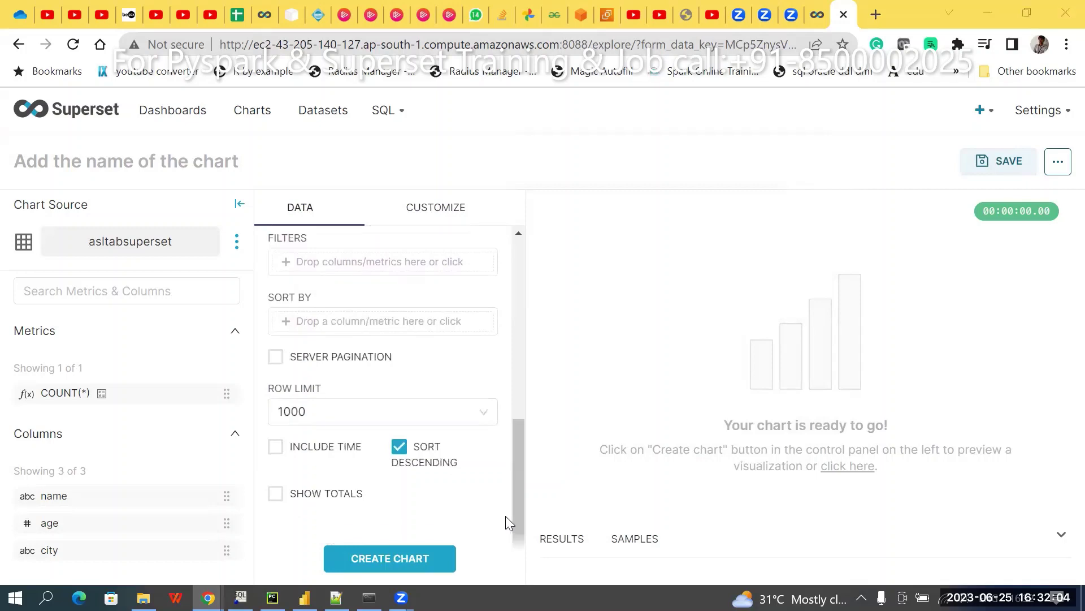
# - Create the chart and scroll through the 17 city rows with their %COUNT(name) shares
pyautogui.click(362, 568)
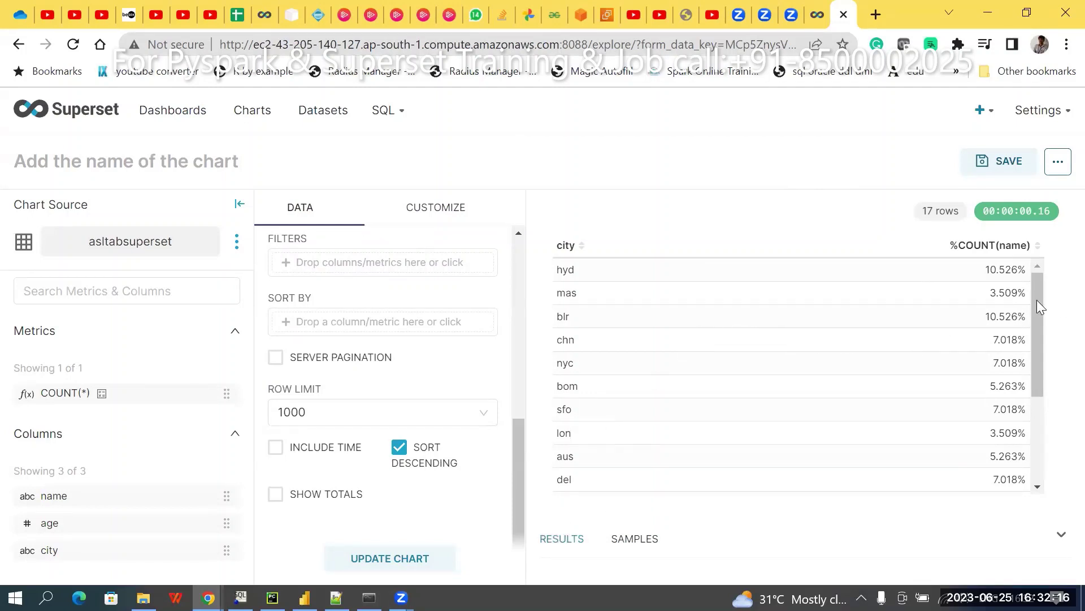
pyautogui.moveTo(1041, 379); pyautogui.dragTo(1051, 479)
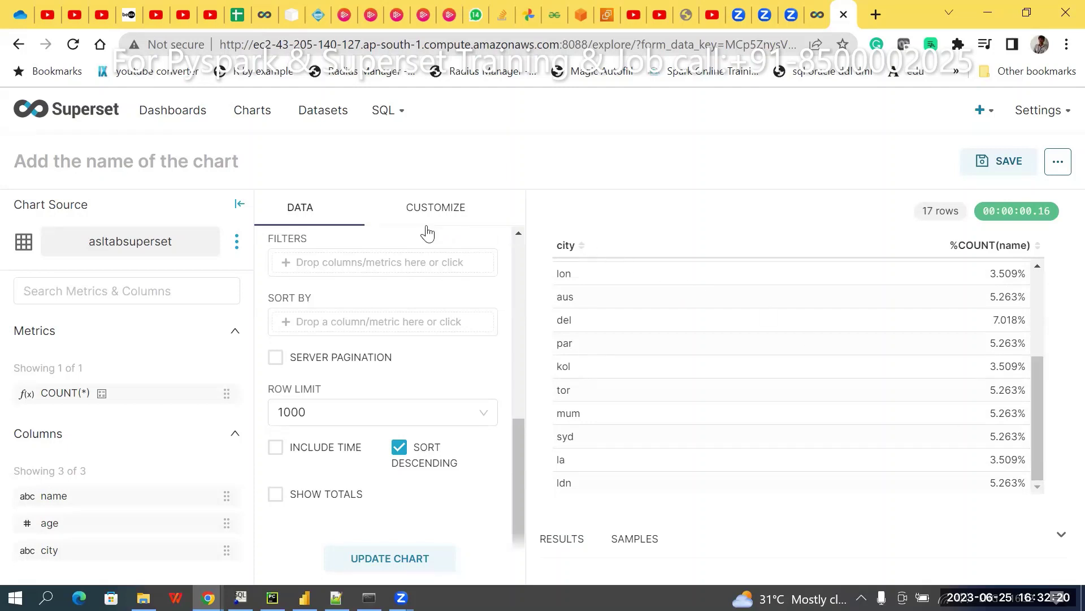
pyautogui.scroll(5, 518, 263)
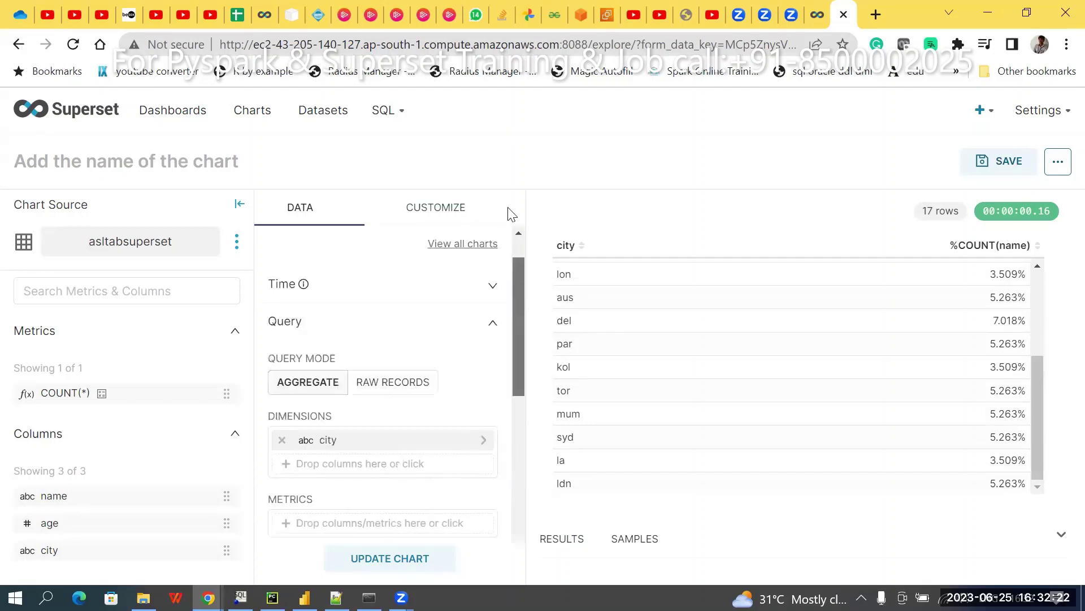
pyautogui.scroll(1, 511, 238)
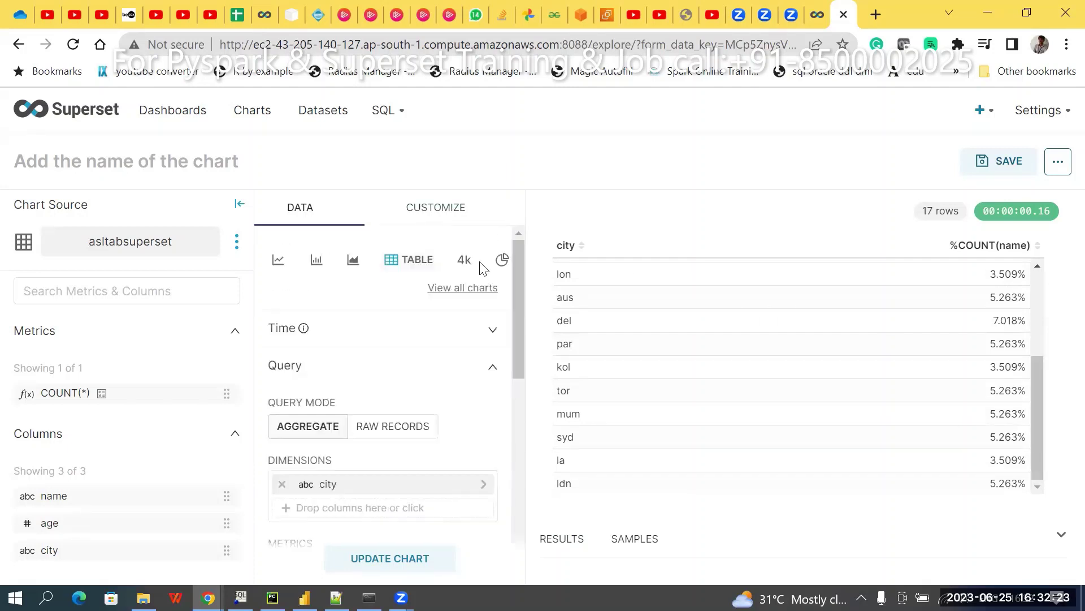
# - Switch the visualization to Sunburst Chart v2 from the Part of a Whole category
pyautogui.click(461, 292)
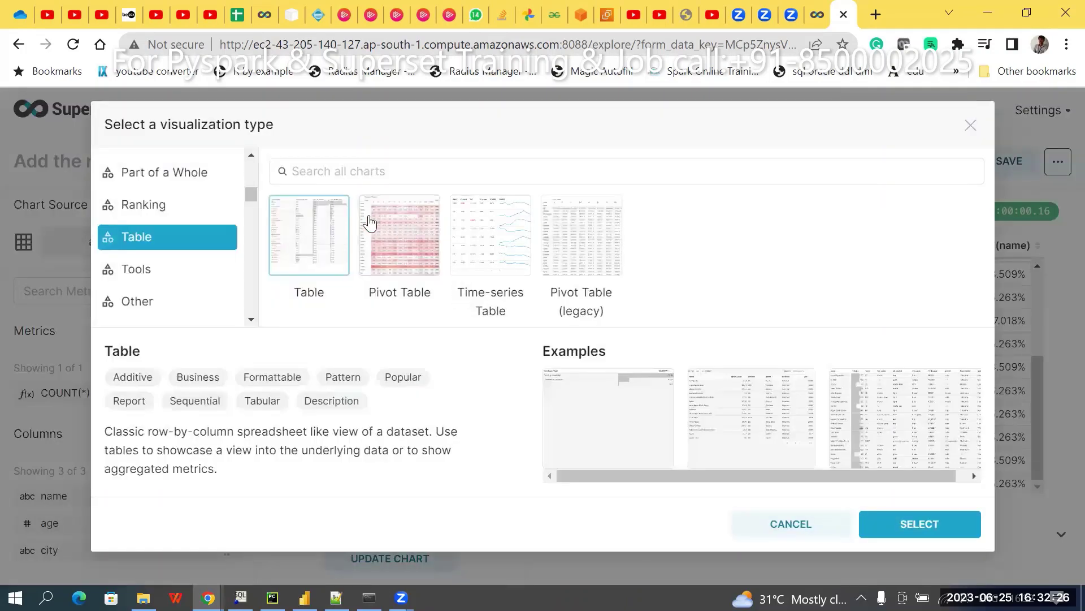
pyautogui.click(156, 210)
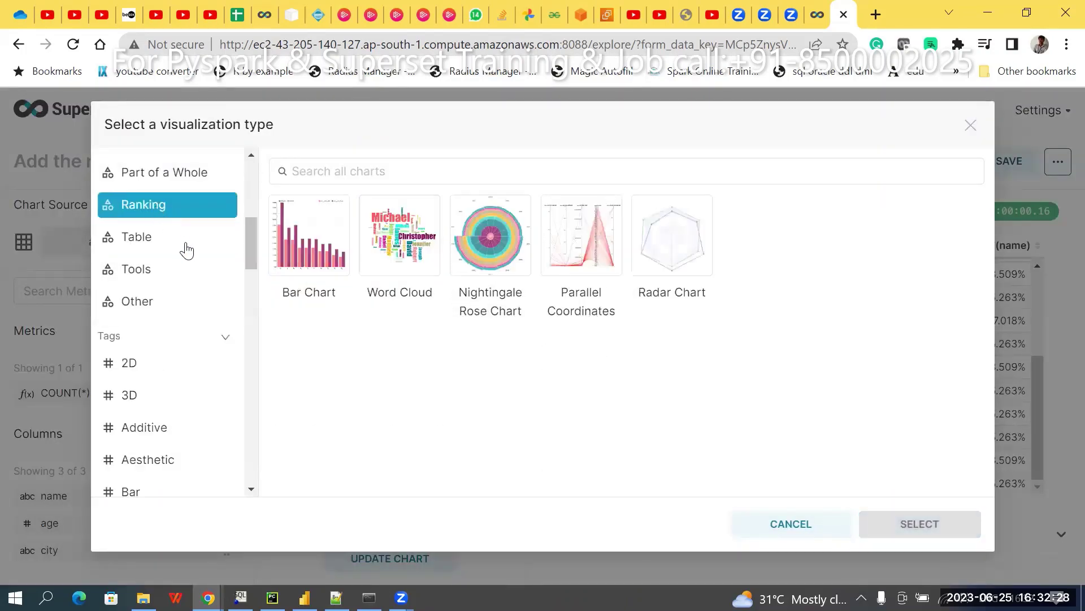
pyautogui.click(150, 174)
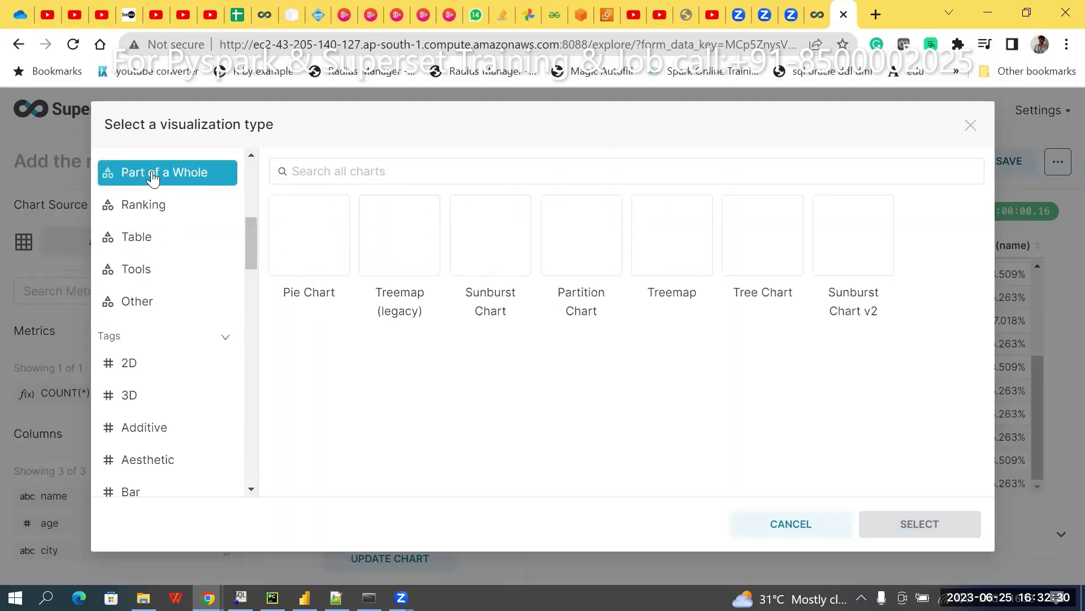
pyautogui.click(869, 256)
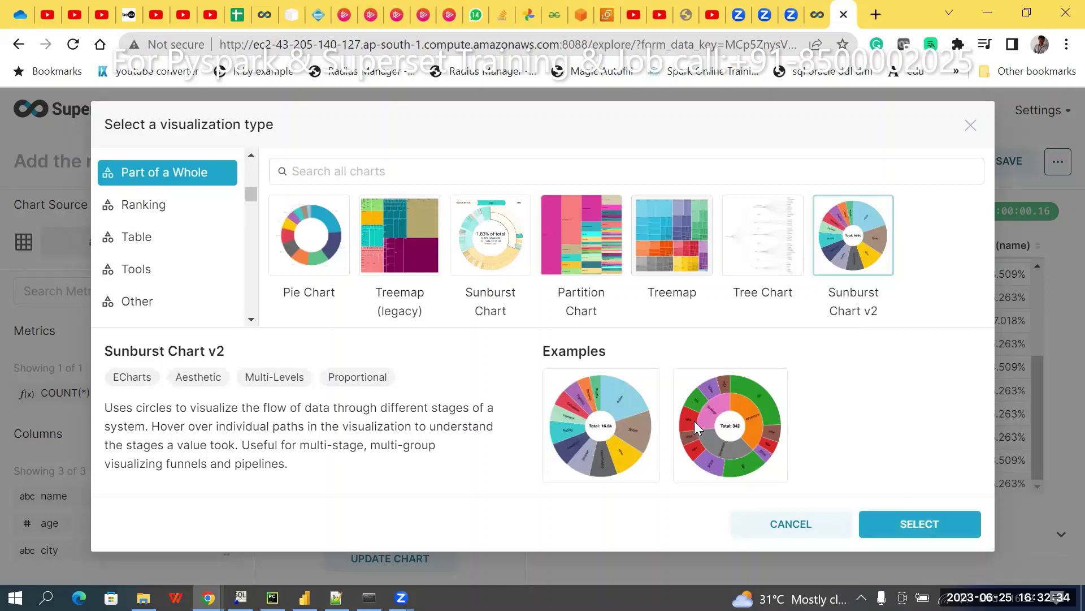
pyautogui.click(913, 530)
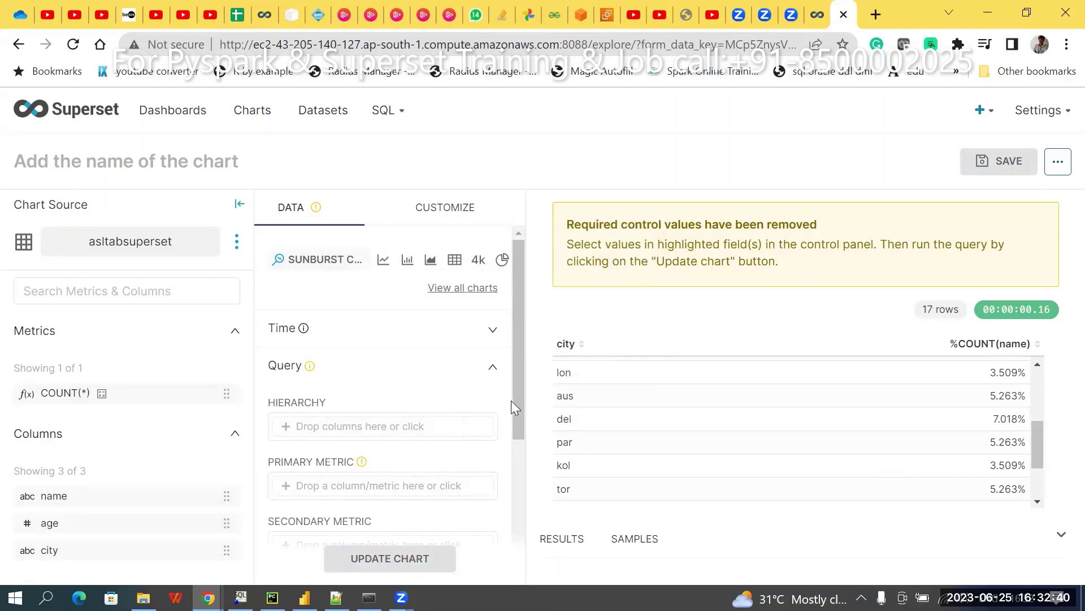
pyautogui.moveTo(517, 400); pyautogui.dragTo(514, 565)
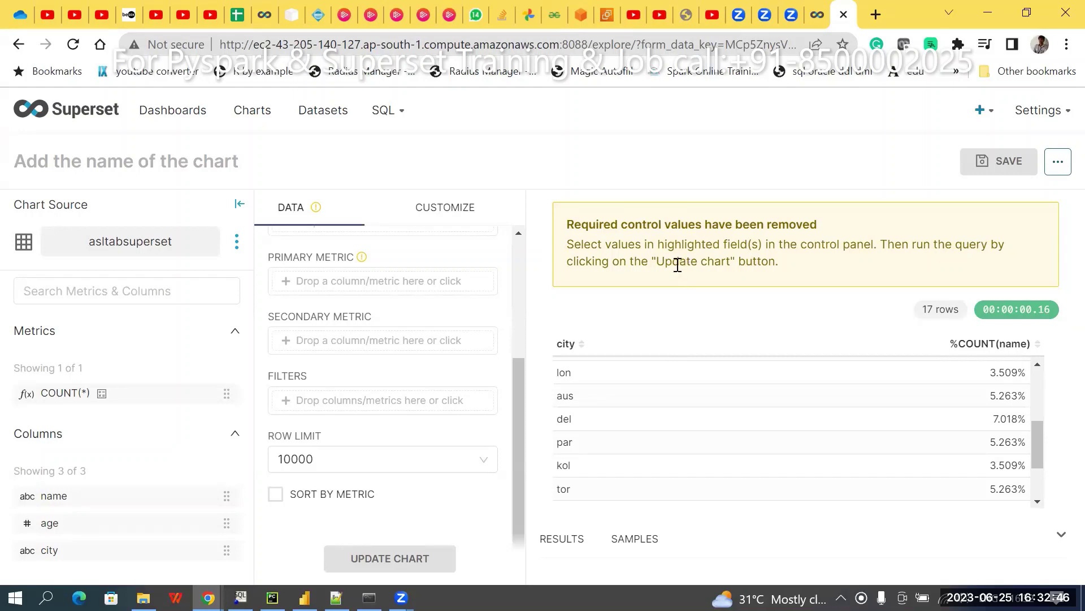
pyautogui.doubleClick(677, 262)
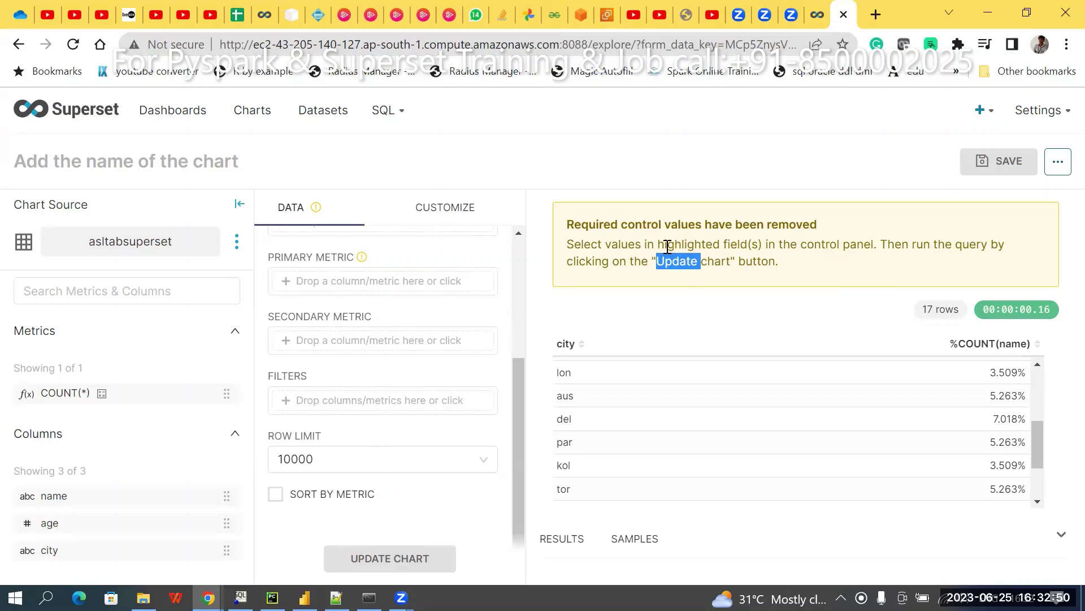
# - Highlight the warning's instructions, then scroll the Data panel up to the Hierarchy field
pyautogui.moveTo(664, 245); pyautogui.dragTo(764, 259)
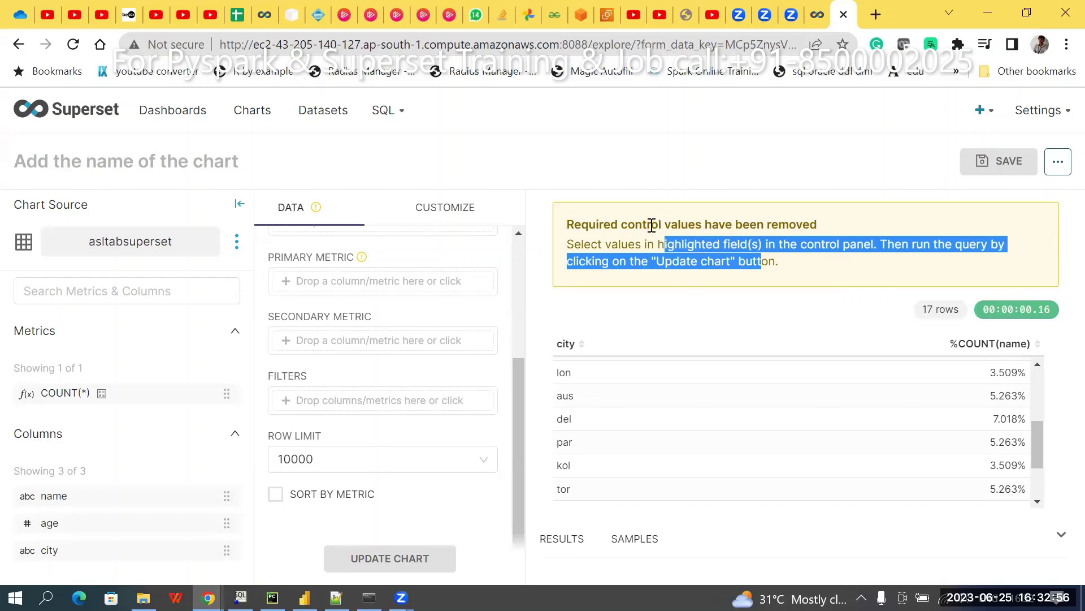
pyautogui.click(620, 241)
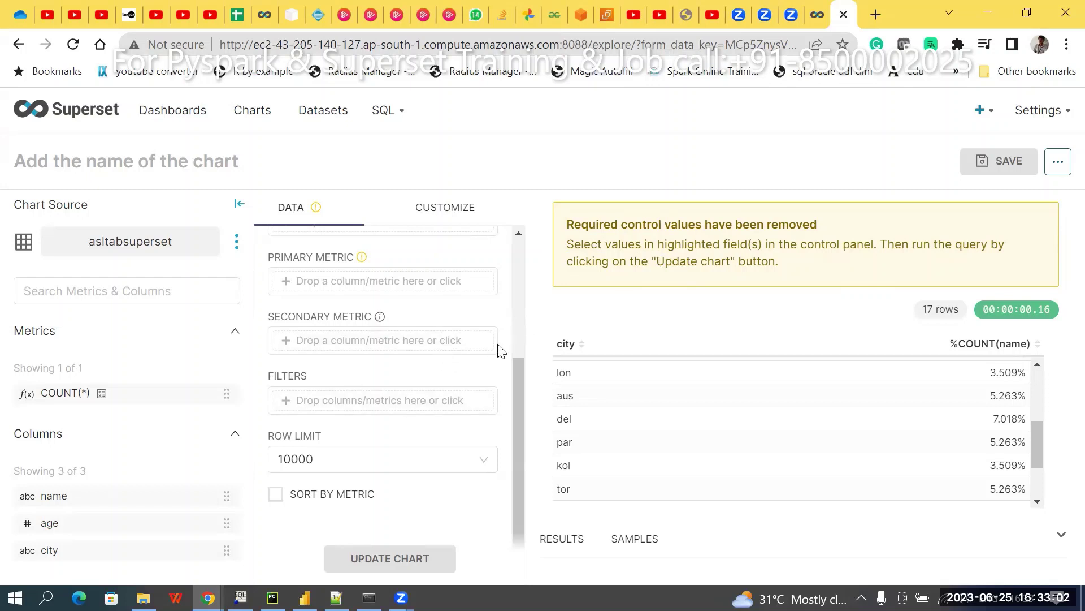
pyautogui.moveTo(520, 378); pyautogui.dragTo(443, 317)
# - Add the name column as the sunburst hierarchy
pyautogui.click(430, 320)
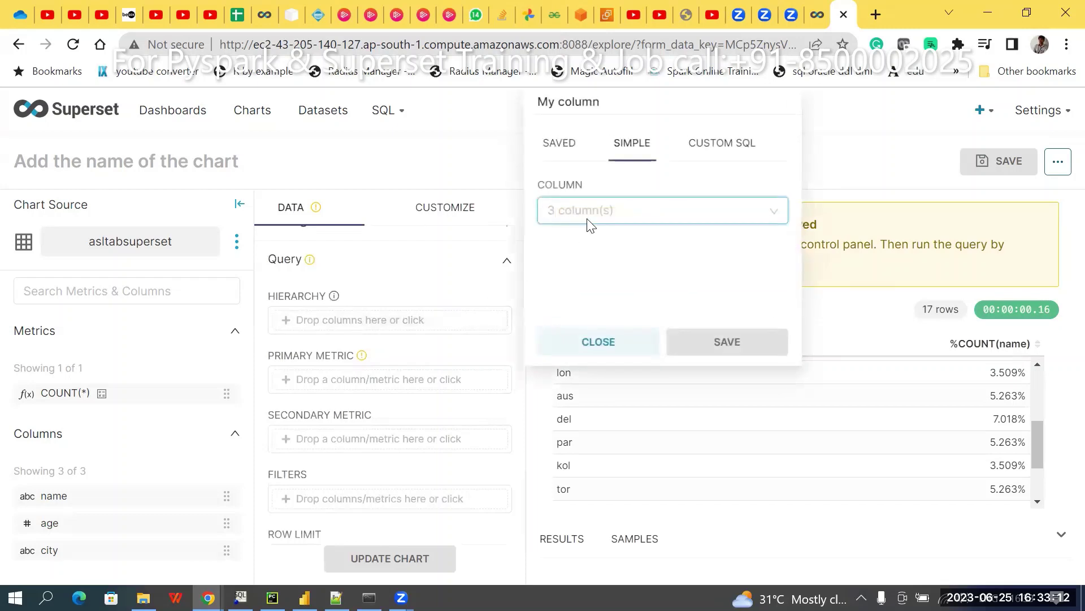
pyautogui.click(630, 218)
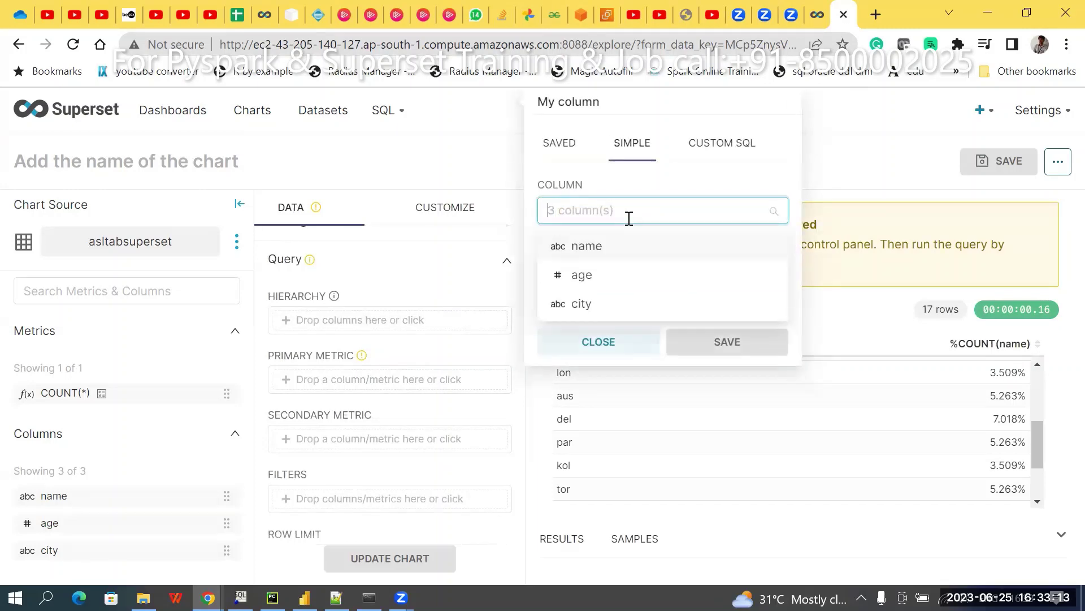
pyautogui.click(608, 260)
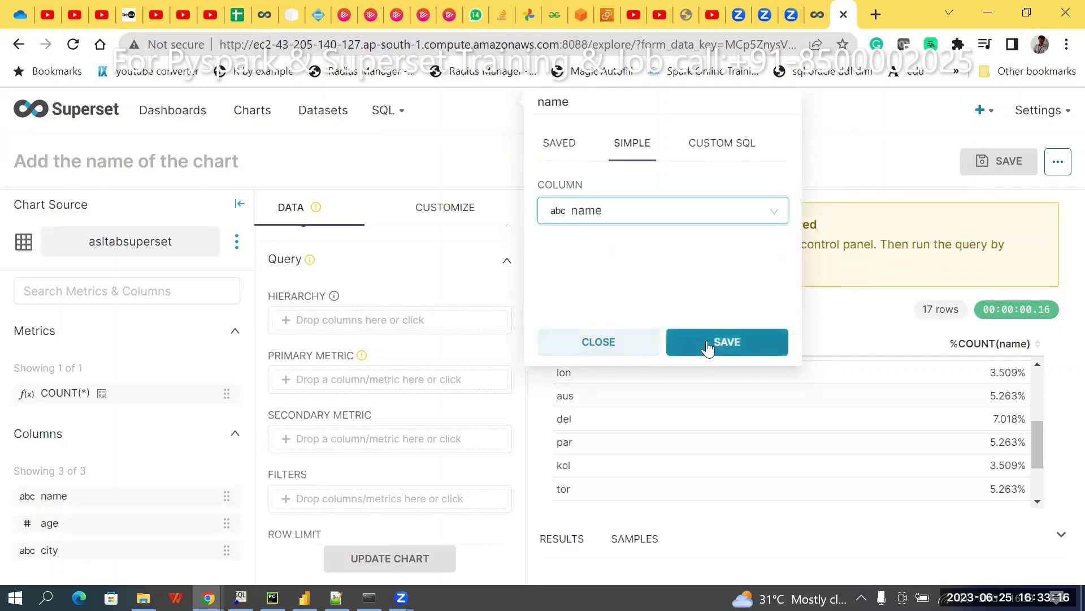
pyautogui.click(727, 342)
# - Set the primary metric to the saved metric COUNT(*)
pyautogui.click(315, 402)
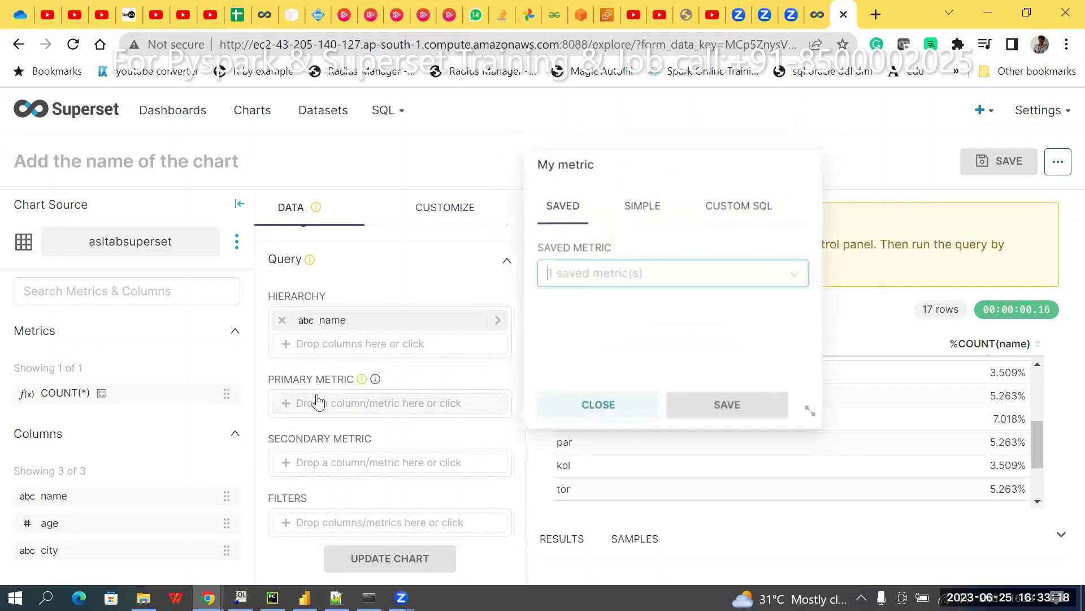
pyautogui.click(670, 271)
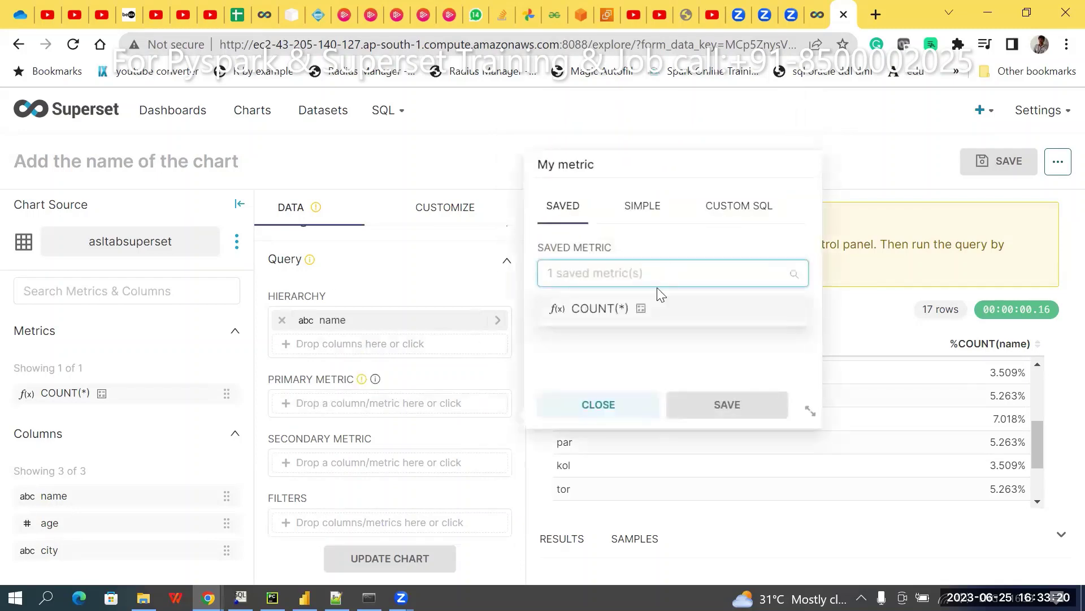
pyautogui.click(624, 308)
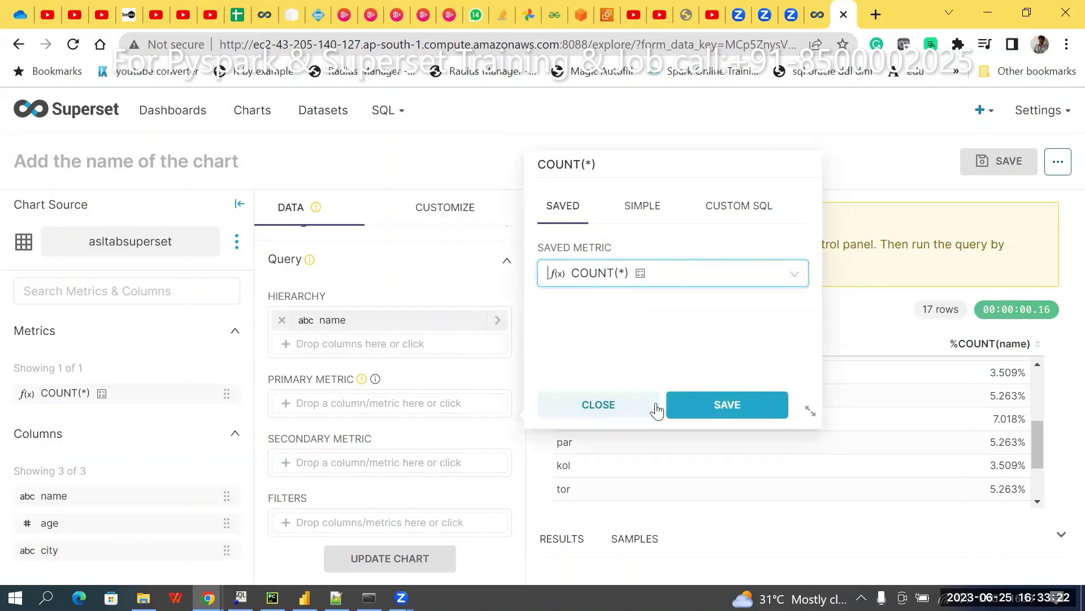
pyautogui.click(718, 408)
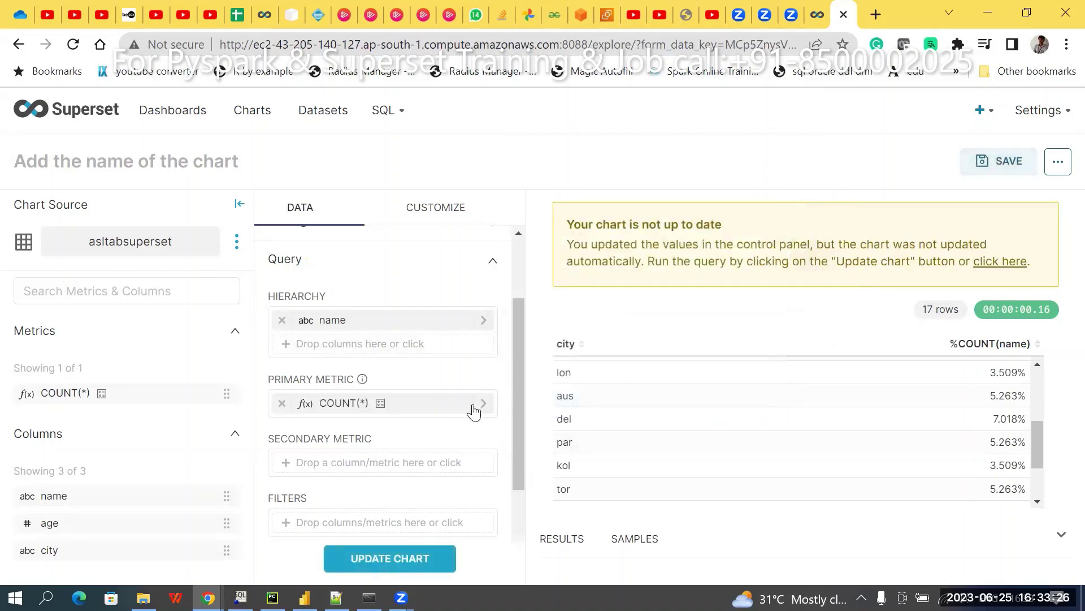
# - Check the secondary metric's saved metrics and leave it empty
pyautogui.click(357, 470)
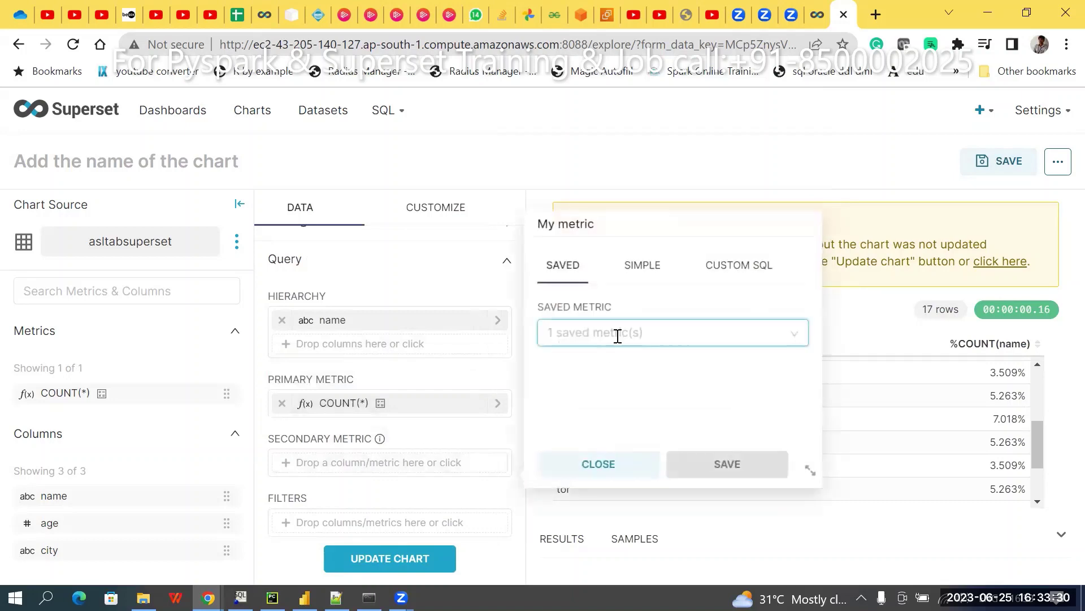
pyautogui.click(644, 335)
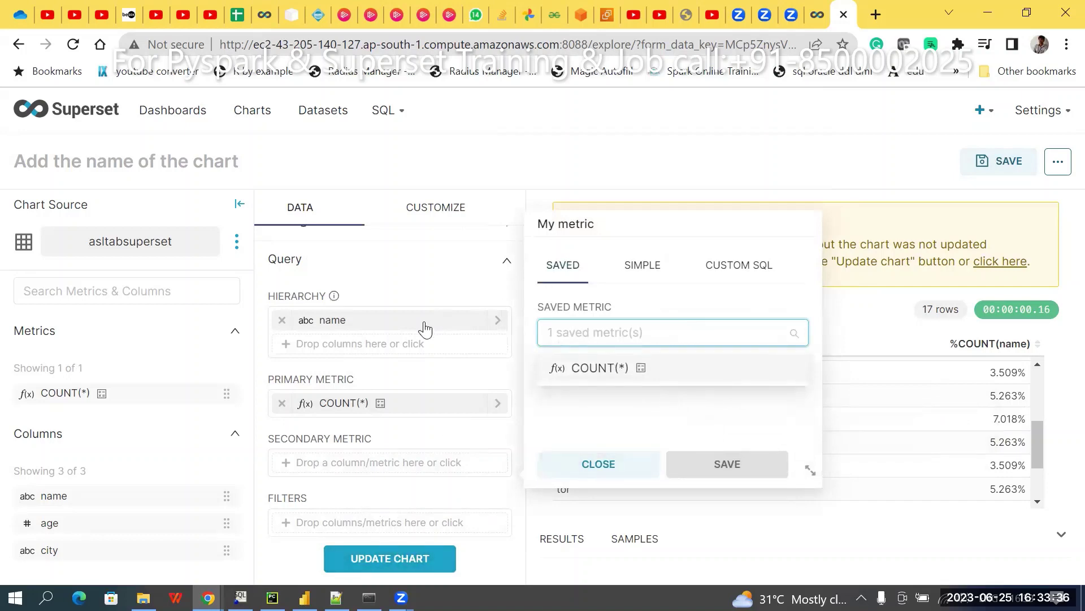
pyautogui.click(511, 277)
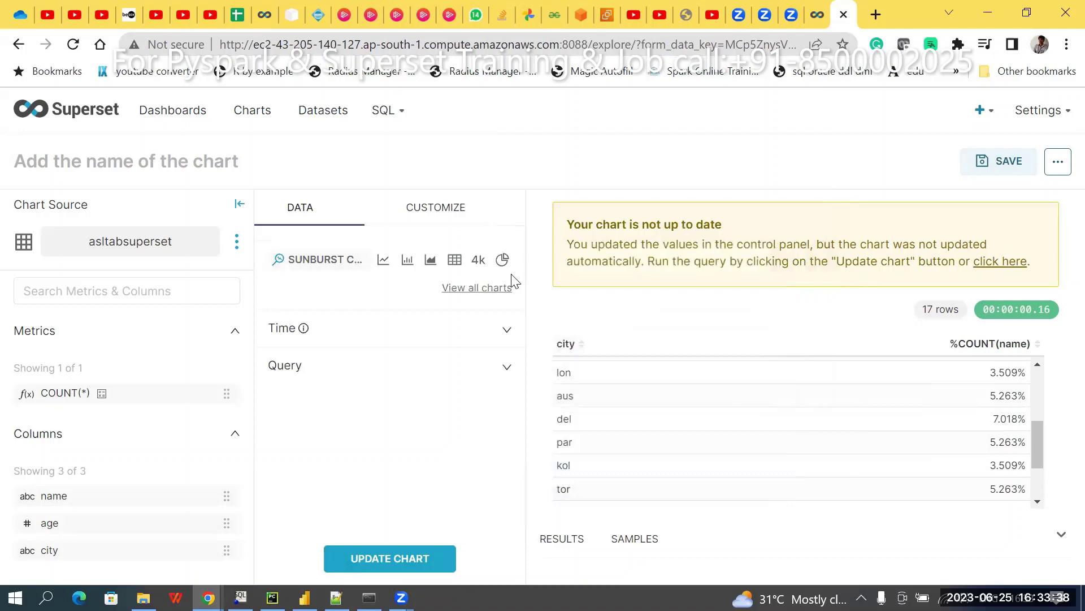
# - Expand the Query section and draw the sunburst, one slice per name across 57 rows
pyautogui.click(506, 371)
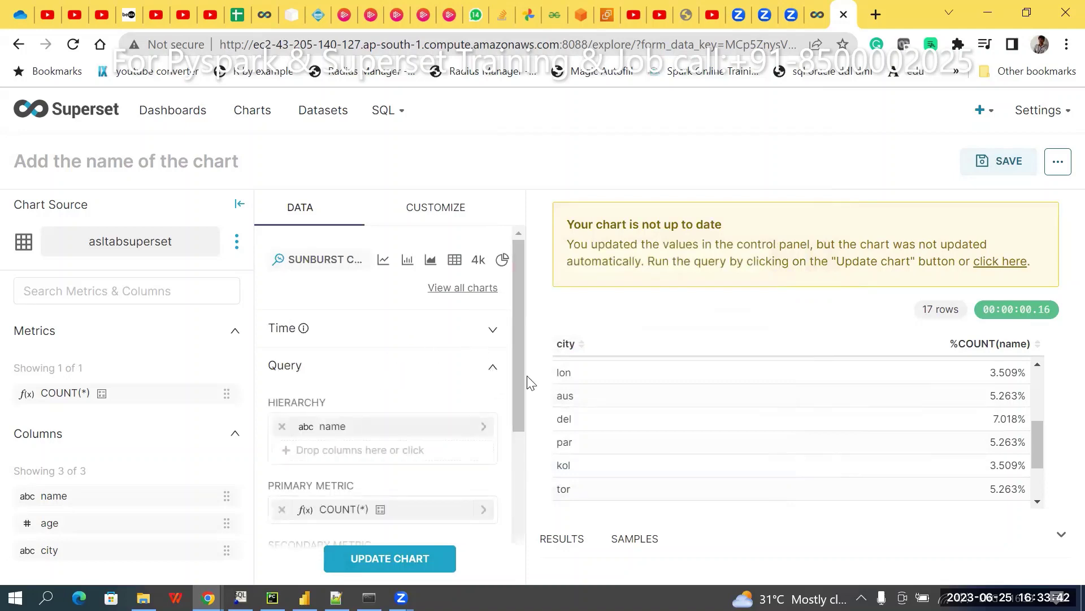
pyautogui.moveTo(525, 381); pyautogui.dragTo(475, 547)
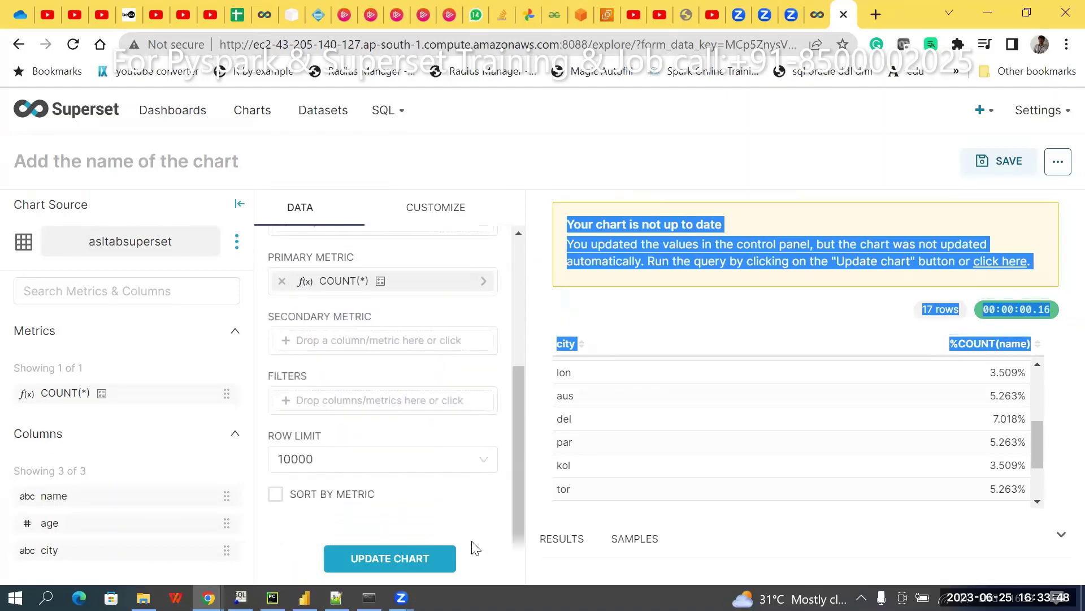
pyautogui.click(403, 568)
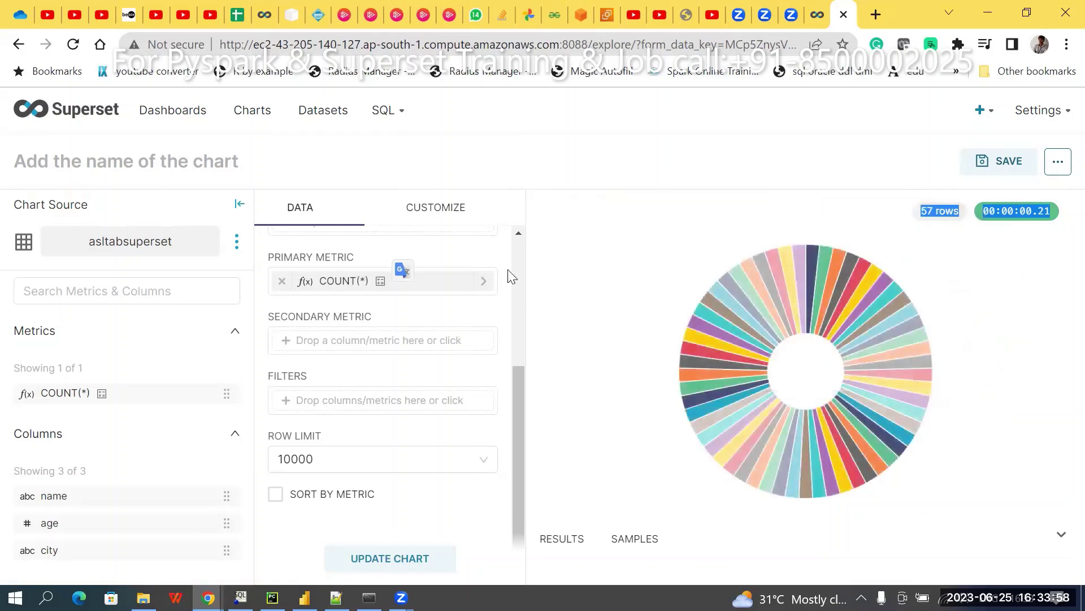
pyautogui.scroll(5, 516, 271)
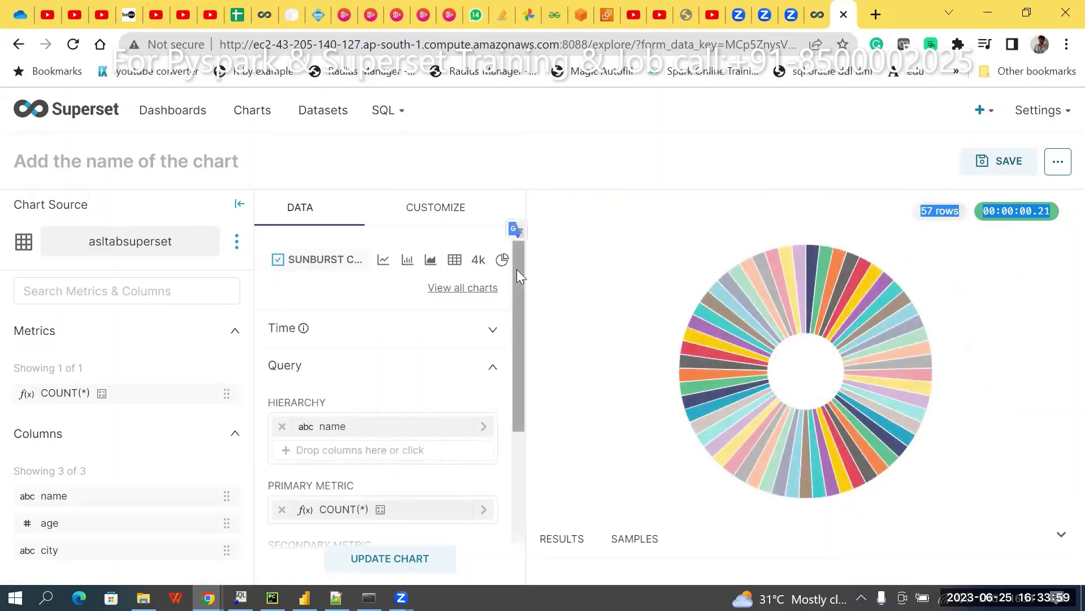
# - Change the hierarchy level from name to city and redraw the sunburst with 17 city slices
pyautogui.click(390, 429)
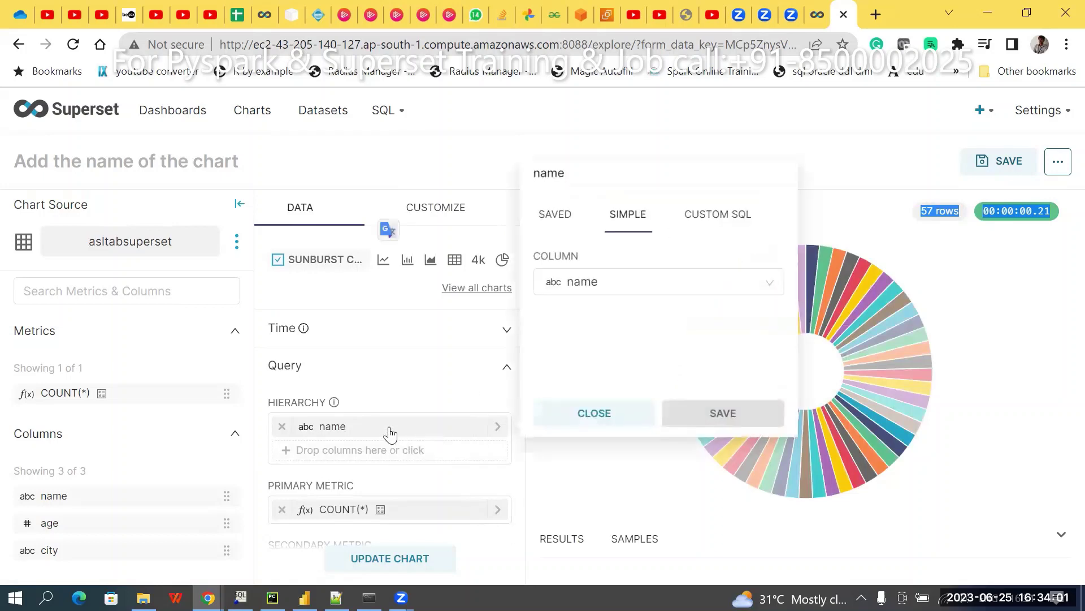
pyautogui.click(618, 285)
pyautogui.click(582, 375)
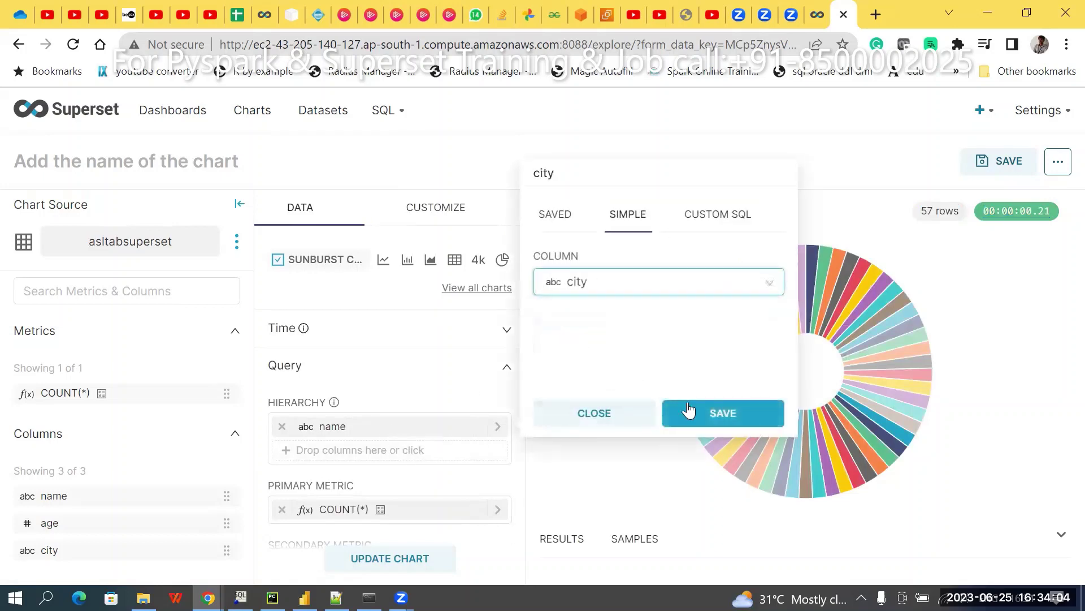
pyautogui.click(703, 411)
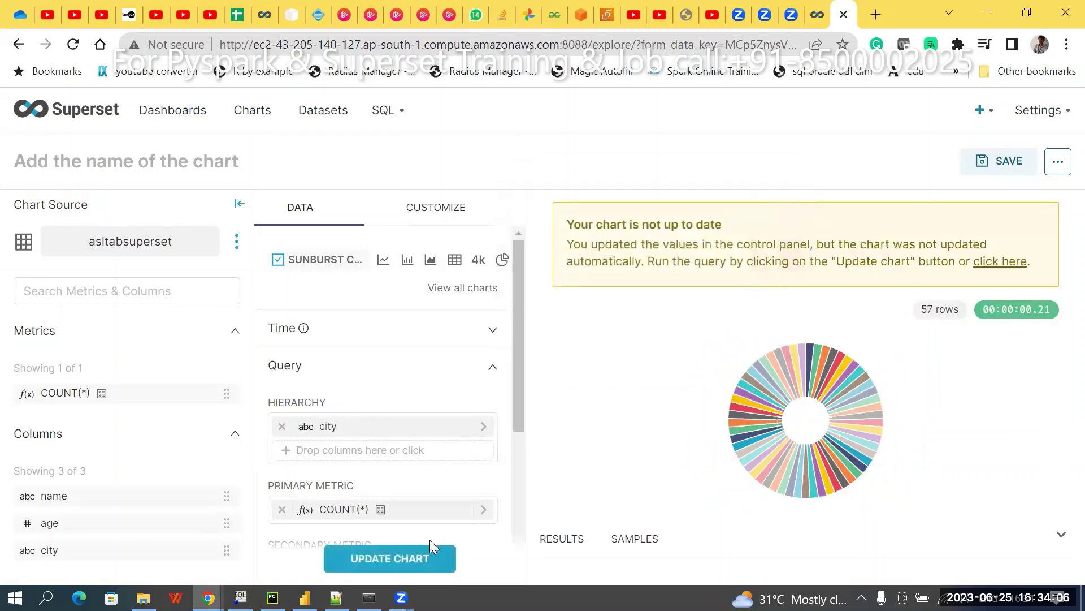
pyautogui.click(421, 556)
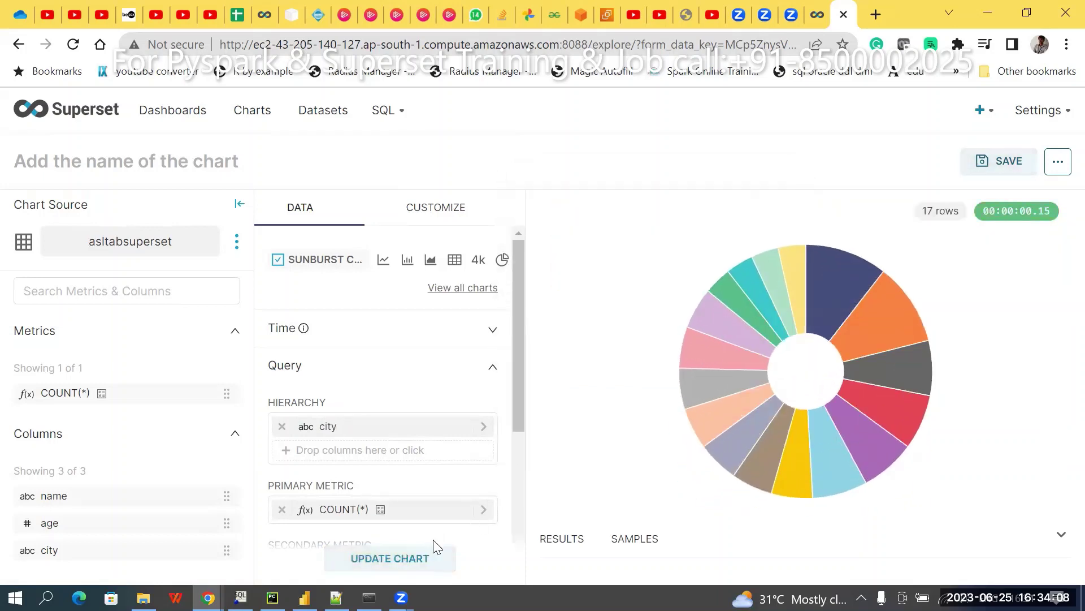
pyautogui.moveTo(771, 336)
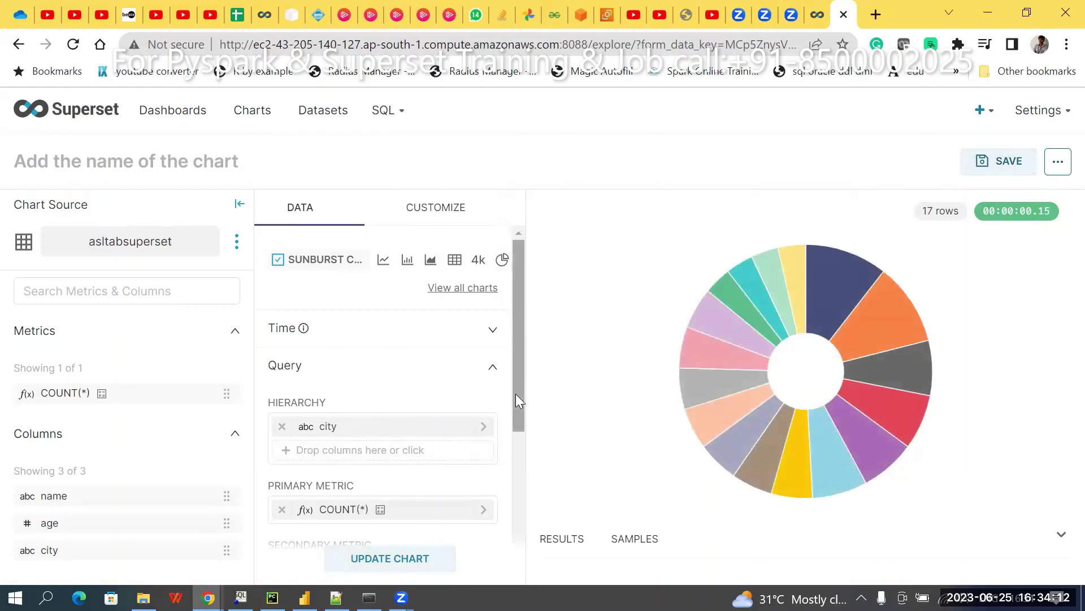
pyautogui.moveTo(518, 415); pyautogui.dragTo(518, 478)
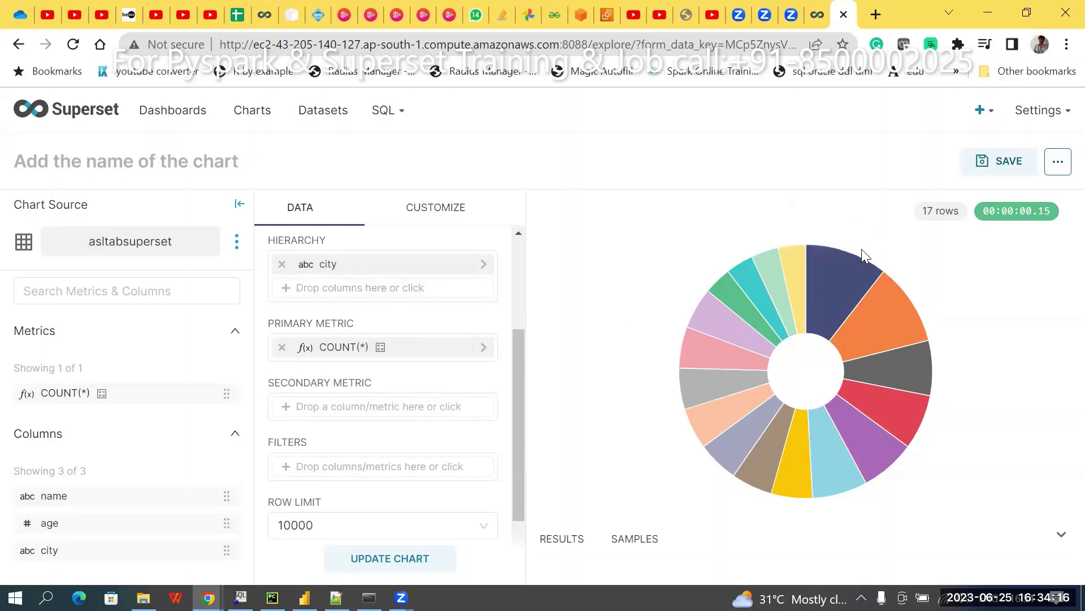
pyautogui.moveTo(848, 276)
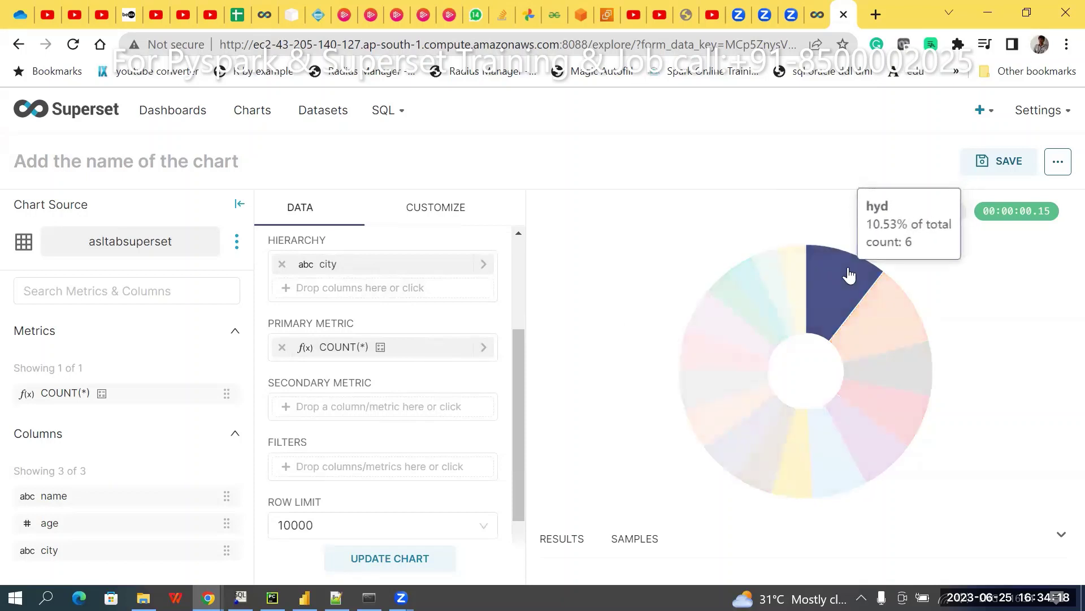
pyautogui.moveTo(879, 322)
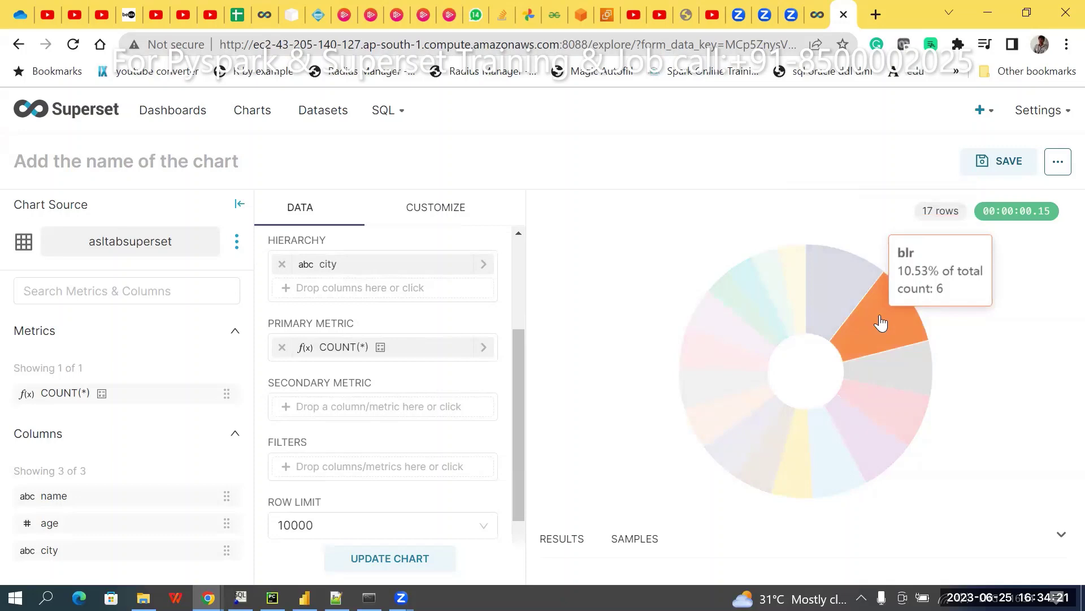
pyautogui.moveTo(910, 377)
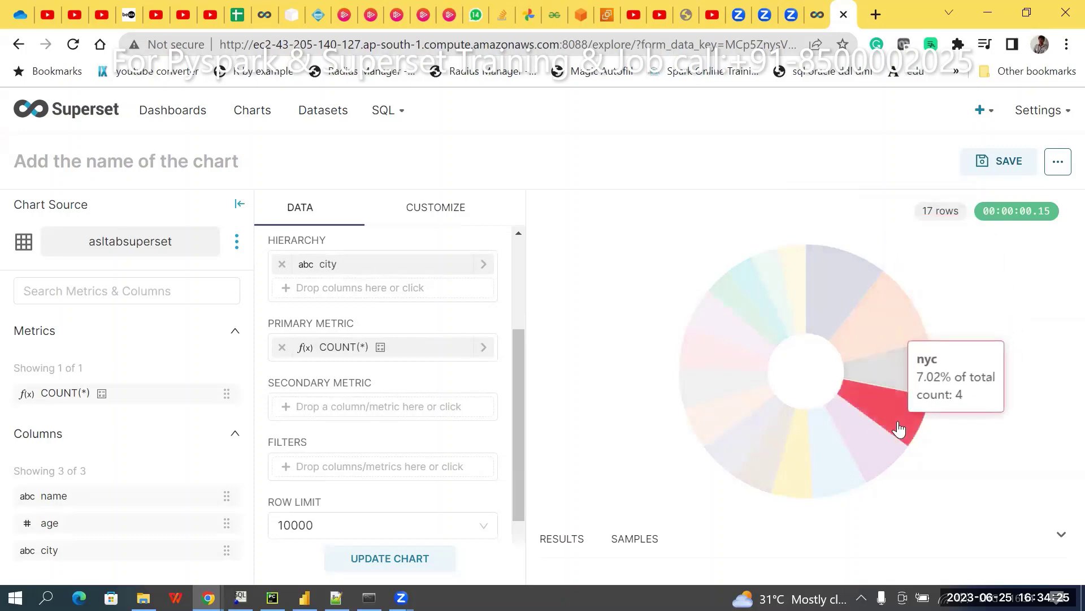
pyautogui.moveTo(884, 456)
pyautogui.moveTo(838, 465)
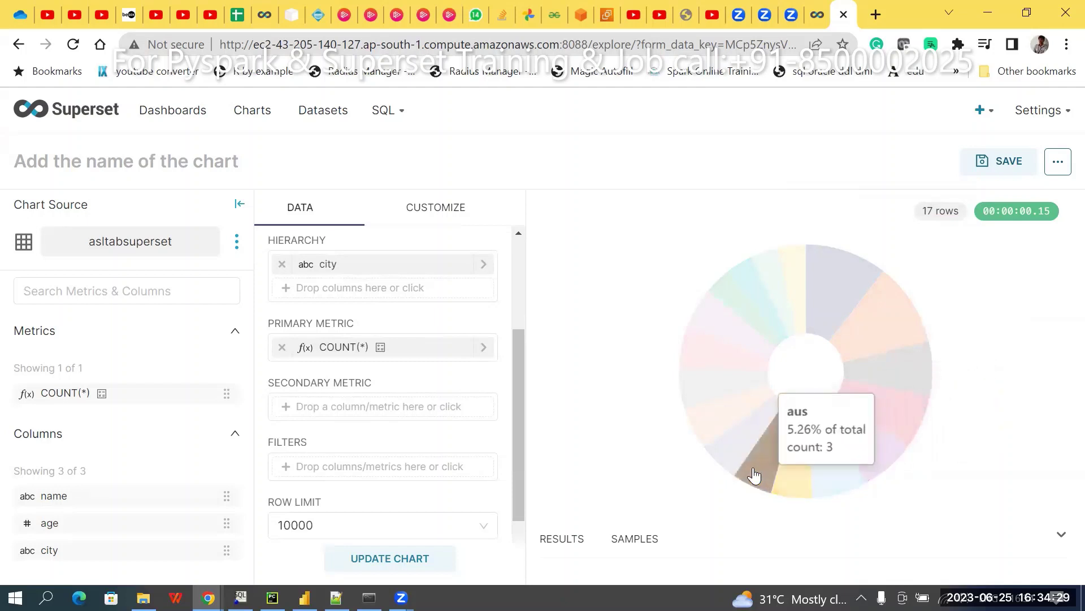
pyautogui.moveTo(711, 411)
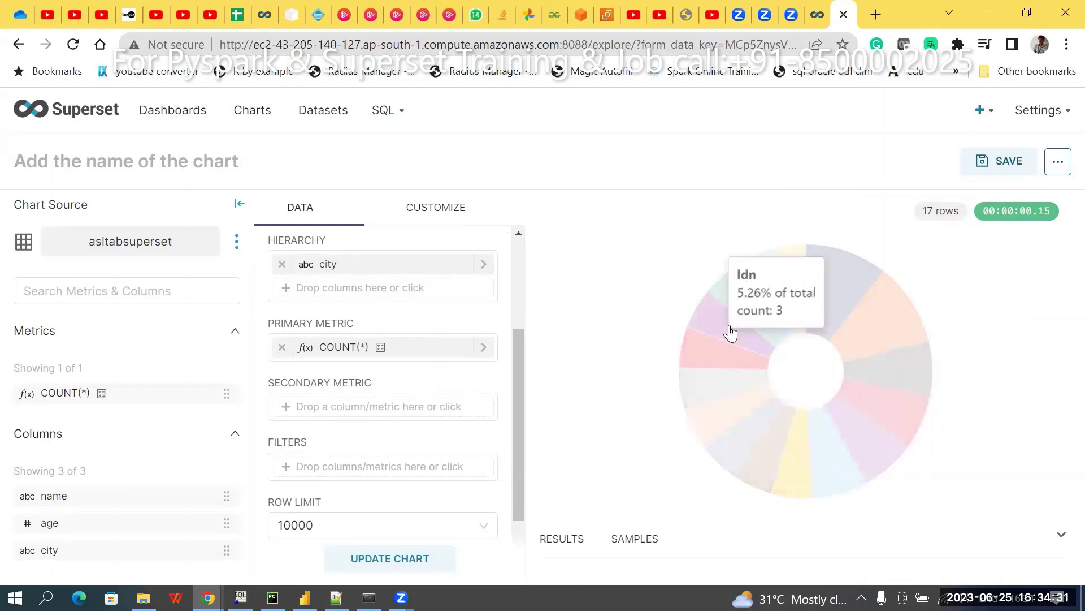
pyautogui.moveTo(770, 315)
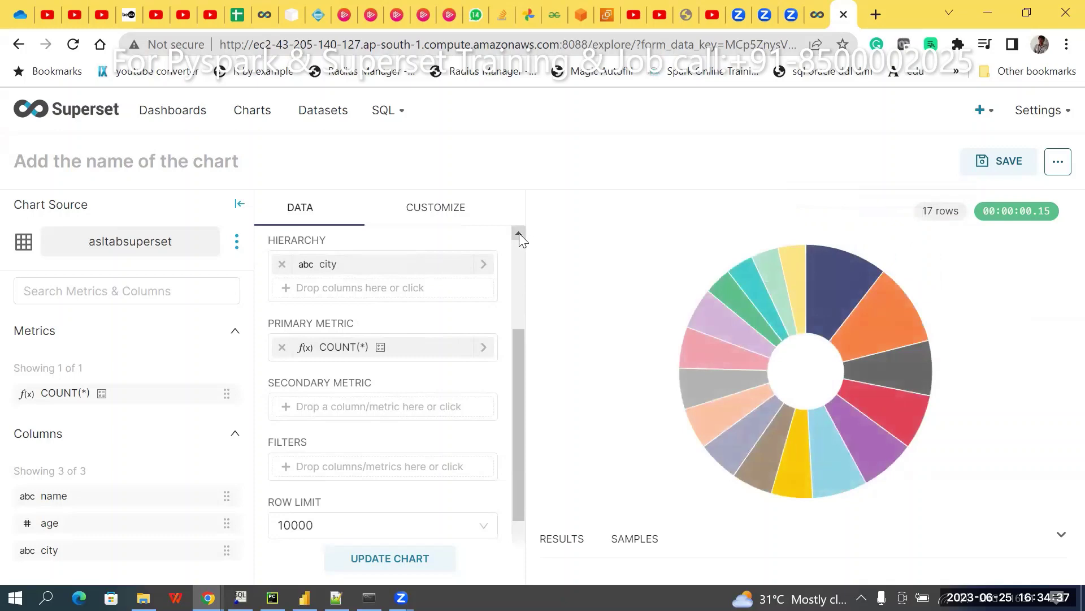
pyautogui.scroll(3, 520, 251)
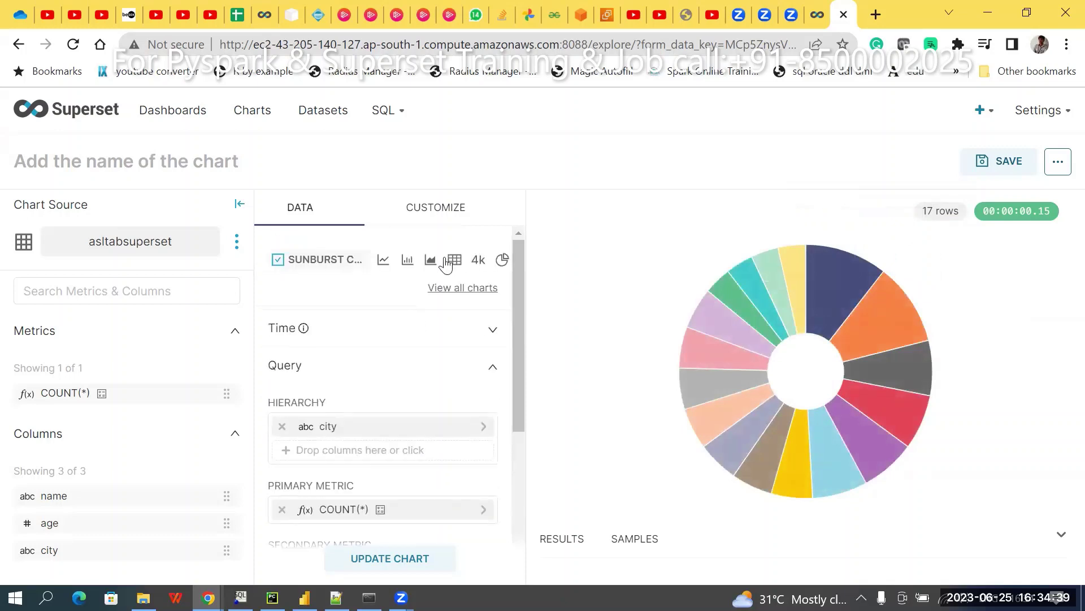
# - Open the full chart-type gallery and filter it to the Popular chart types
pyautogui.click(461, 294)
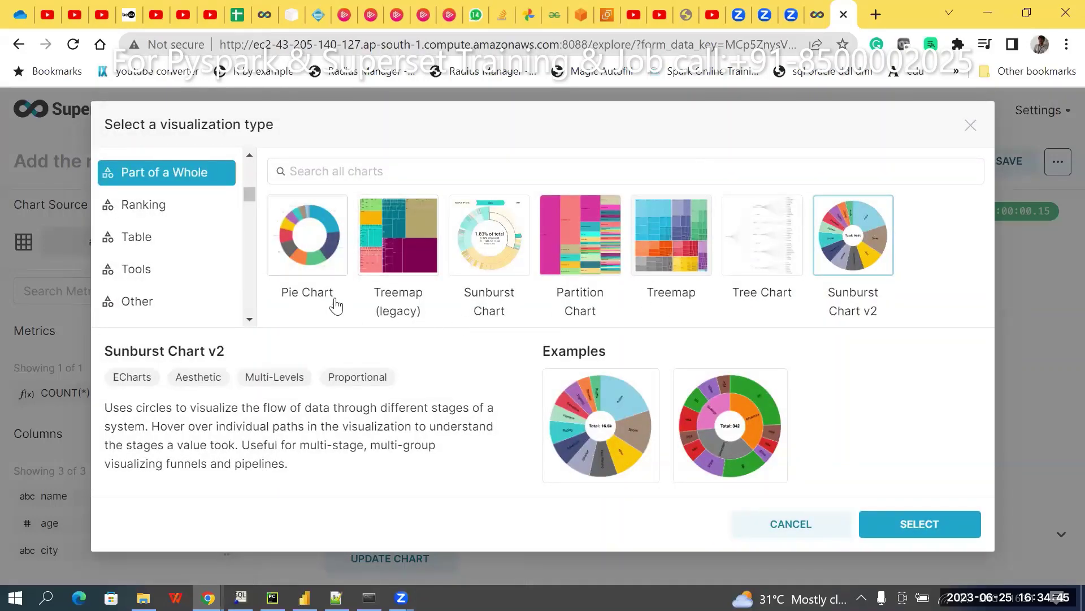
pyautogui.scroll(-3, 254, 245)
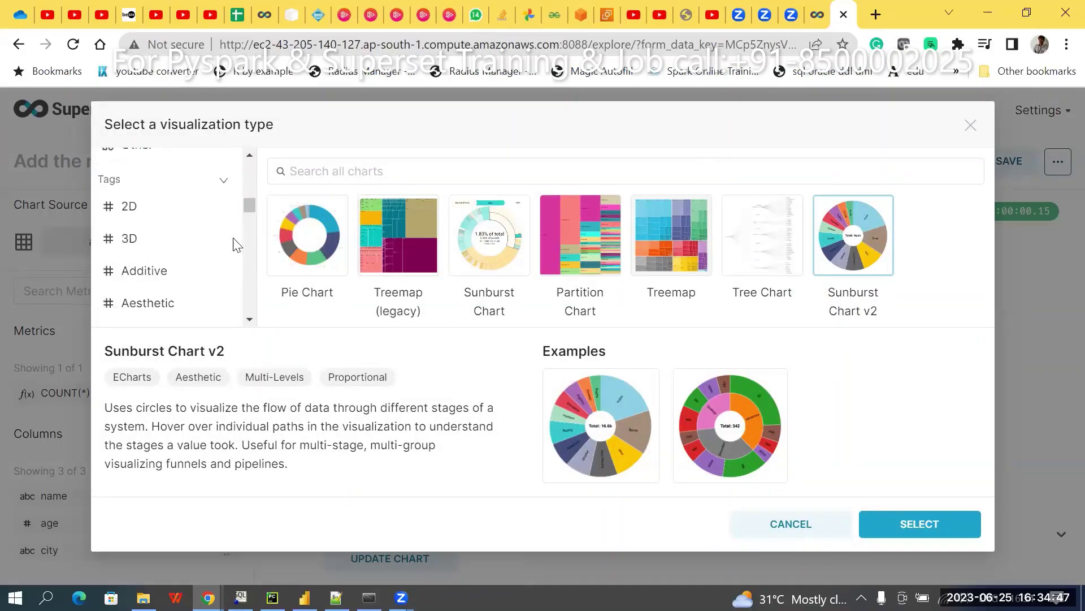
pyautogui.scroll(3, 250, 170)
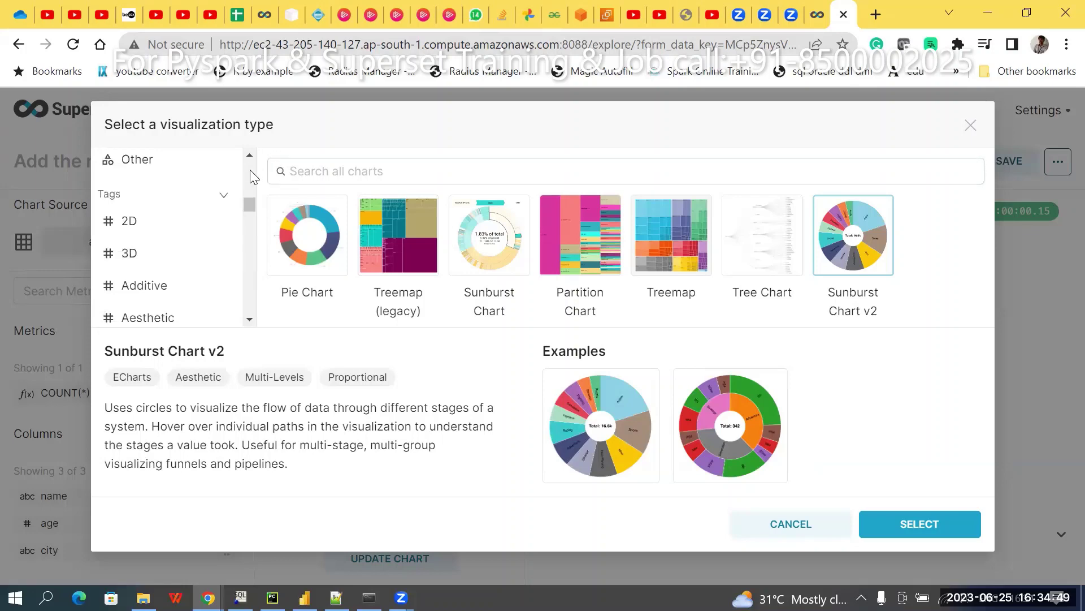
pyautogui.scroll(2, 250, 169)
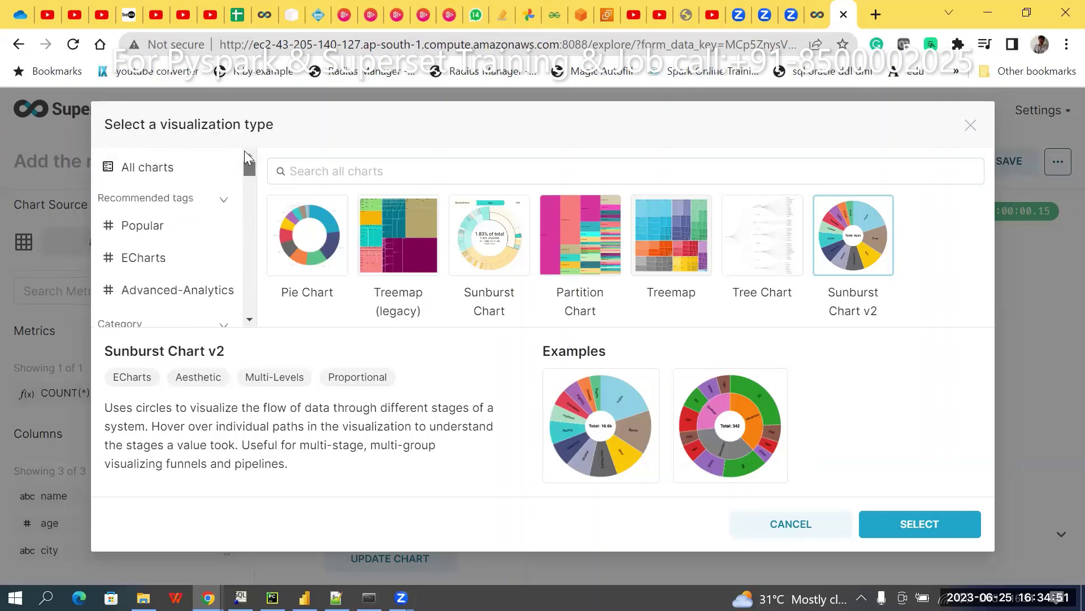
pyautogui.click(164, 227)
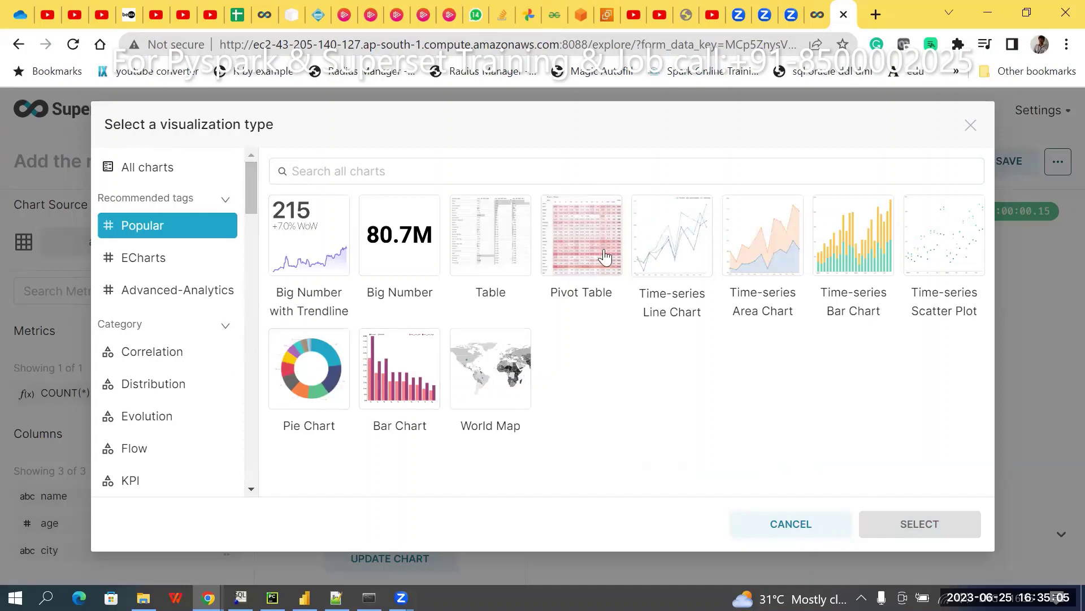
# - Switch to a Bar Chart of COUNT(*) across 17 cities, draw it, and collapse the dataset panel
pyautogui.click(409, 370)
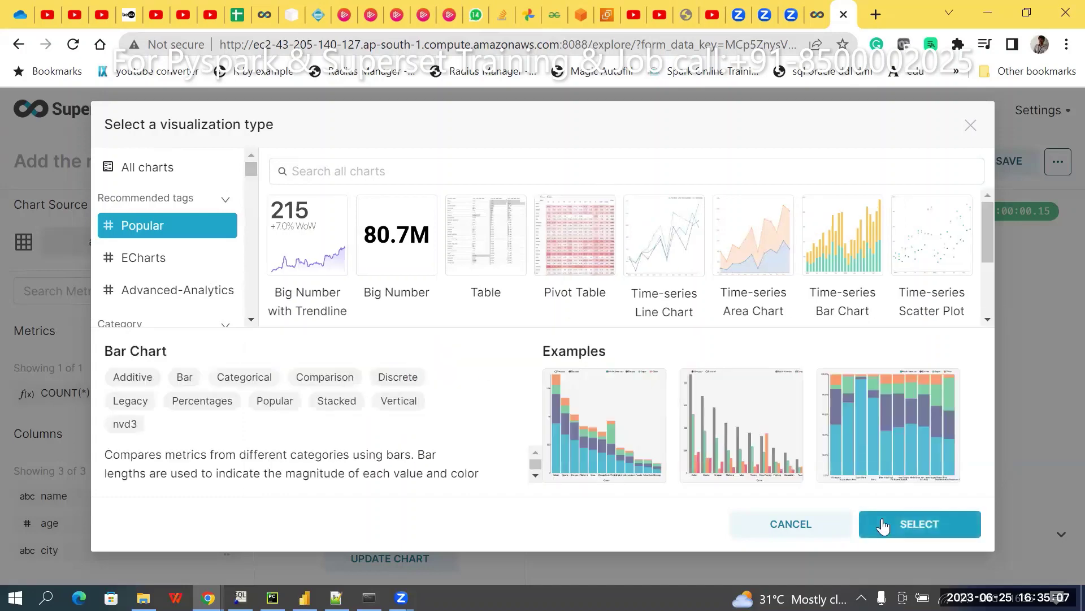
pyautogui.click(917, 527)
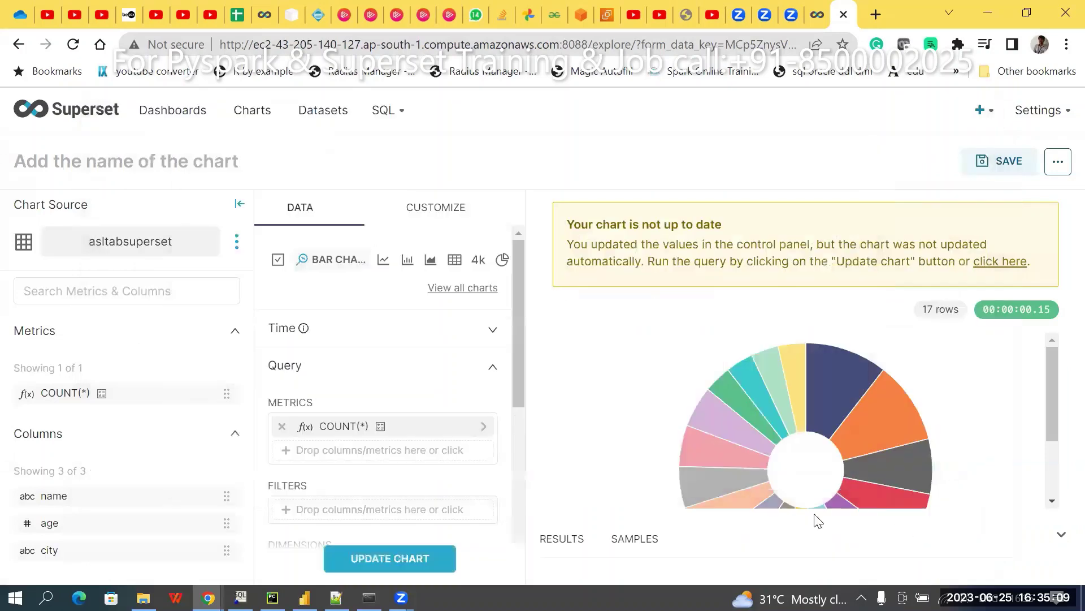
pyautogui.click(401, 566)
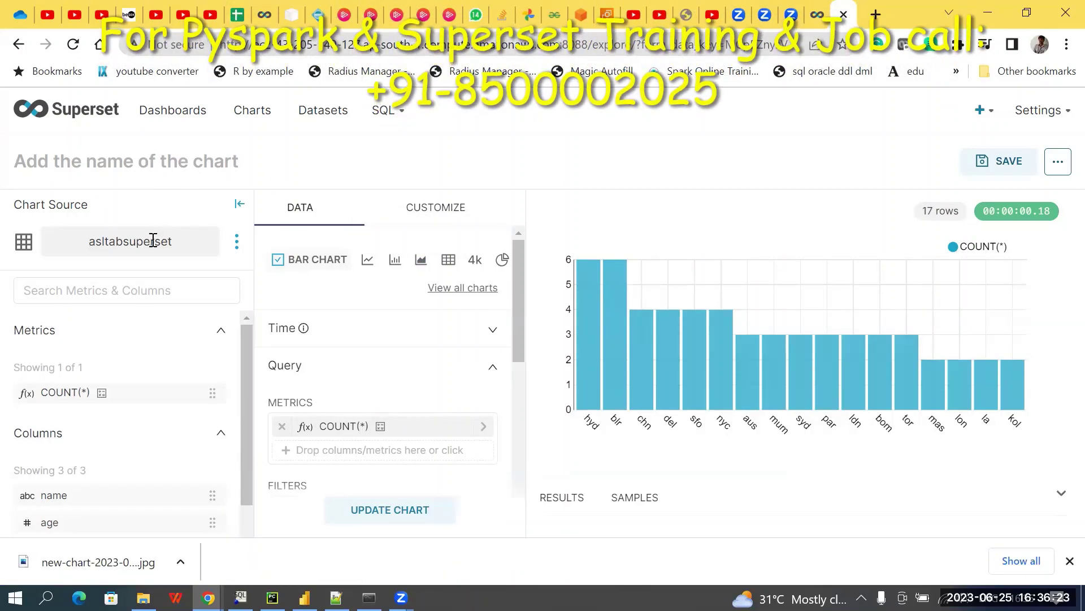
pyautogui.click(241, 207)
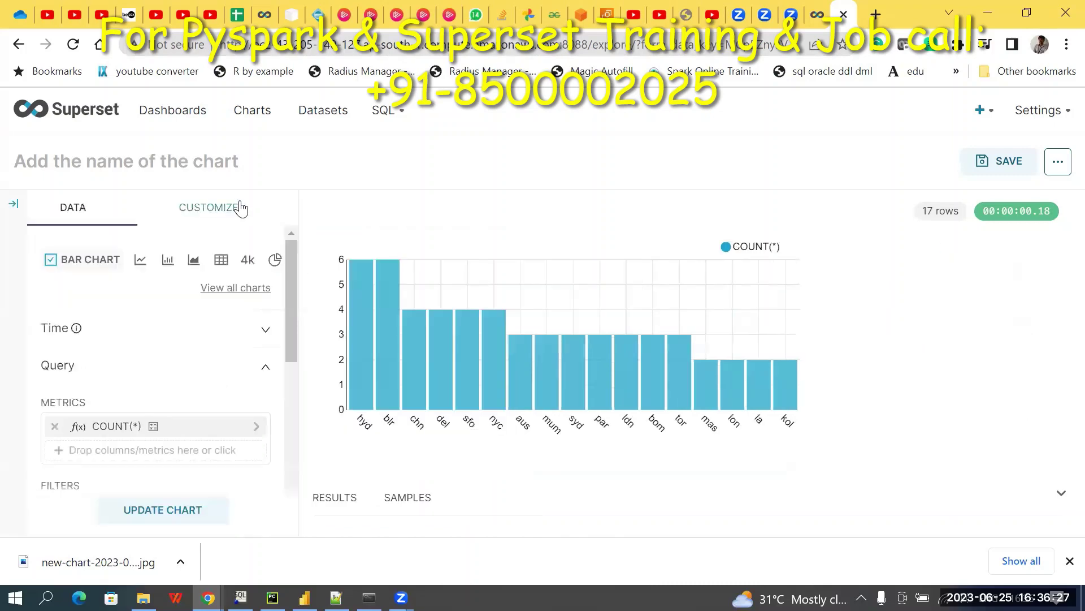